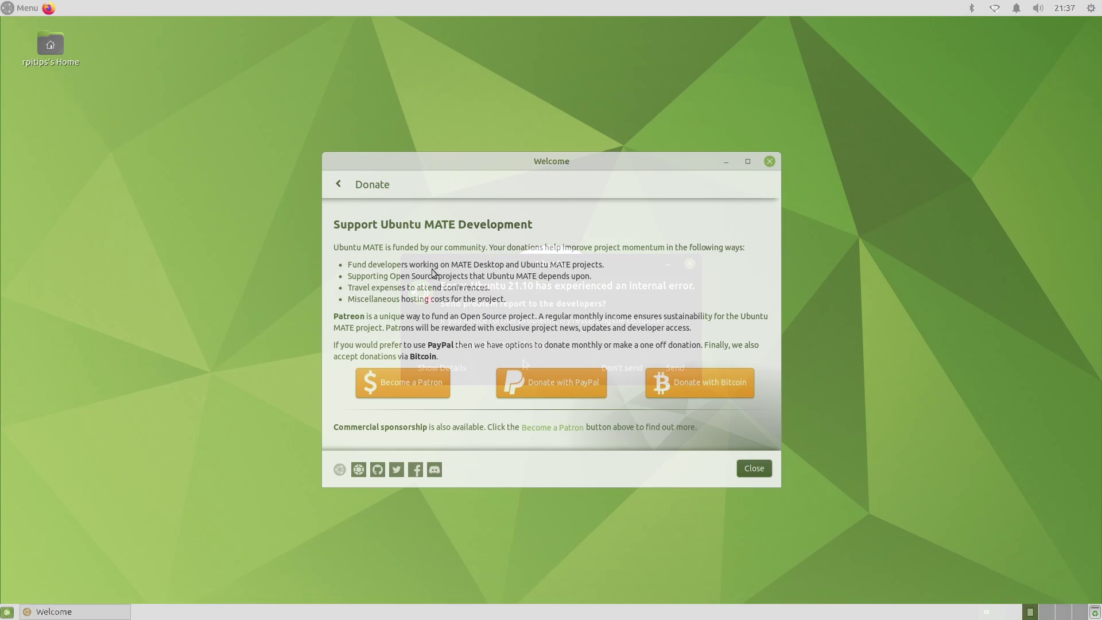
Leave the Donate page for the Welcome main menu and open the Features page
left_click(339, 183)
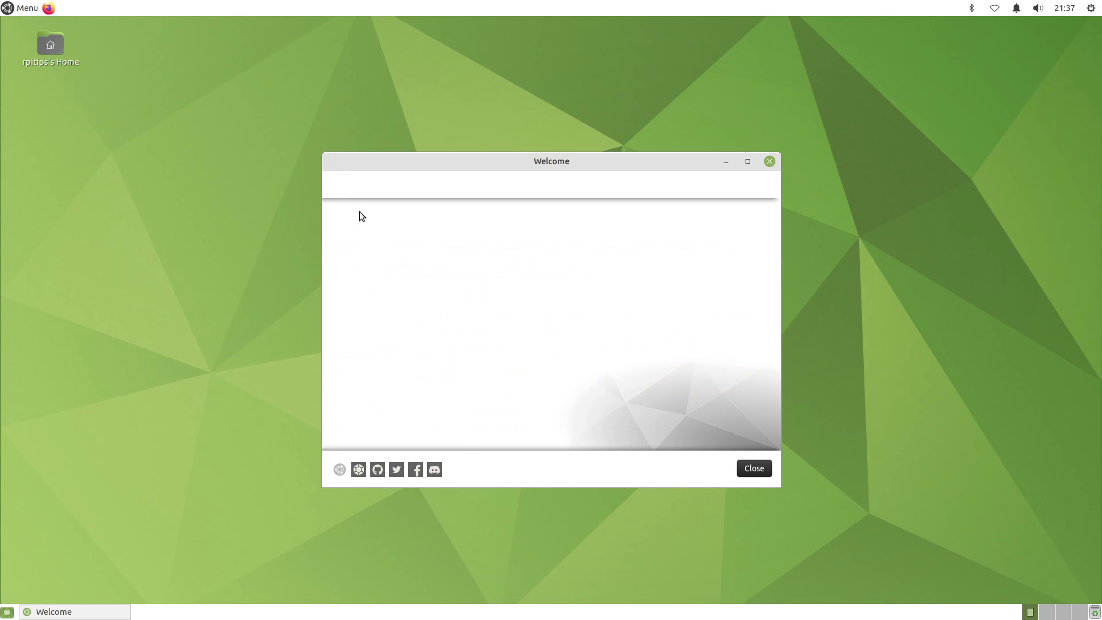
left_click(403, 294)
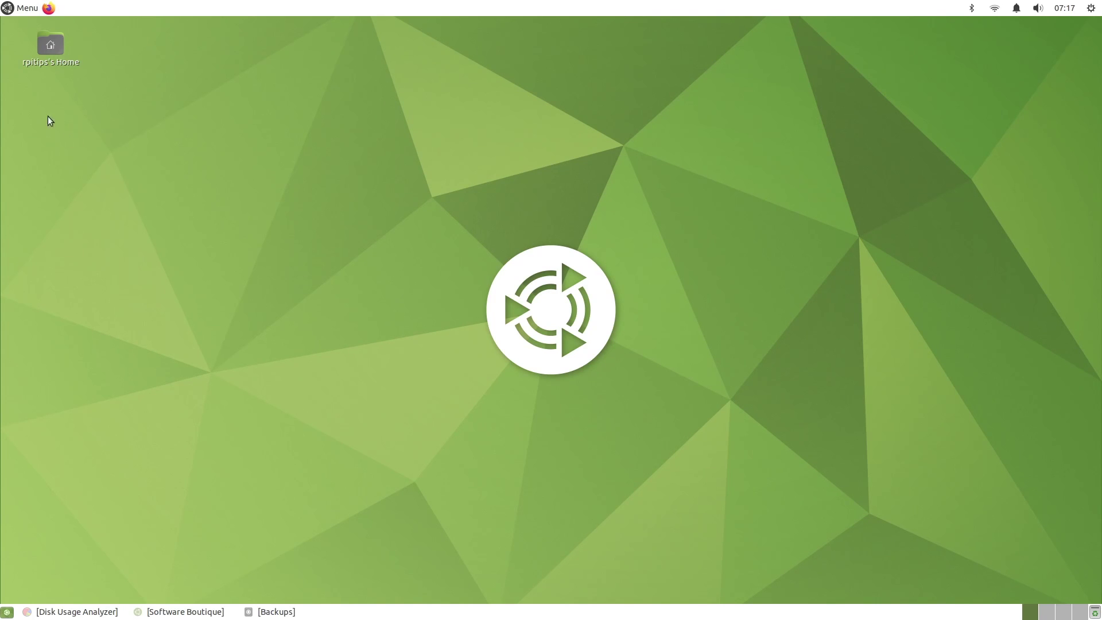
left_click(33, 9)
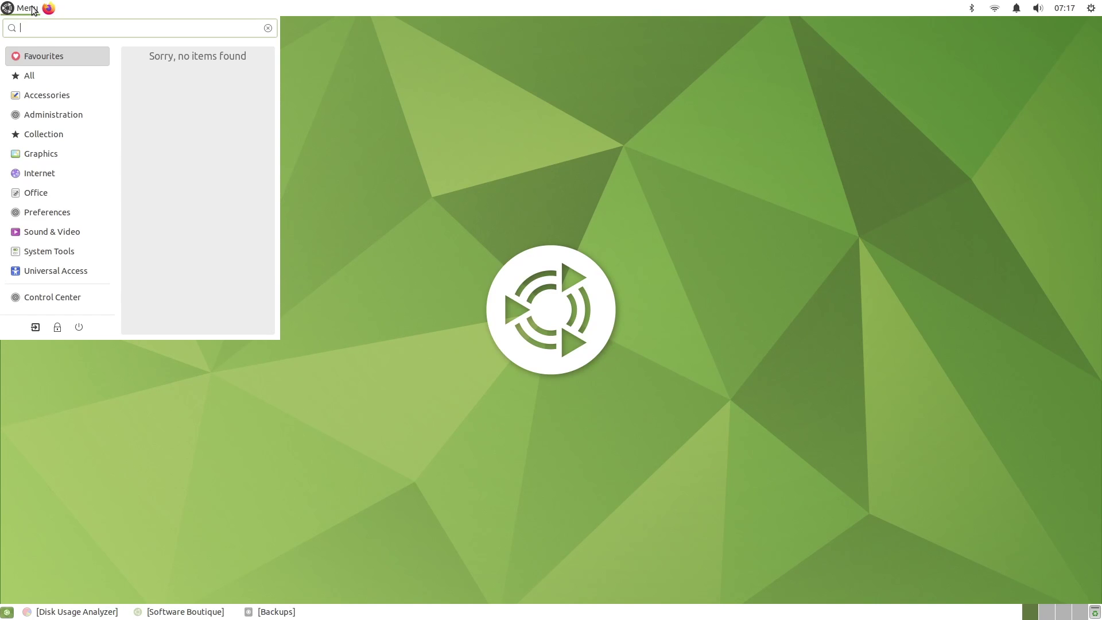
left_click(69, 98)
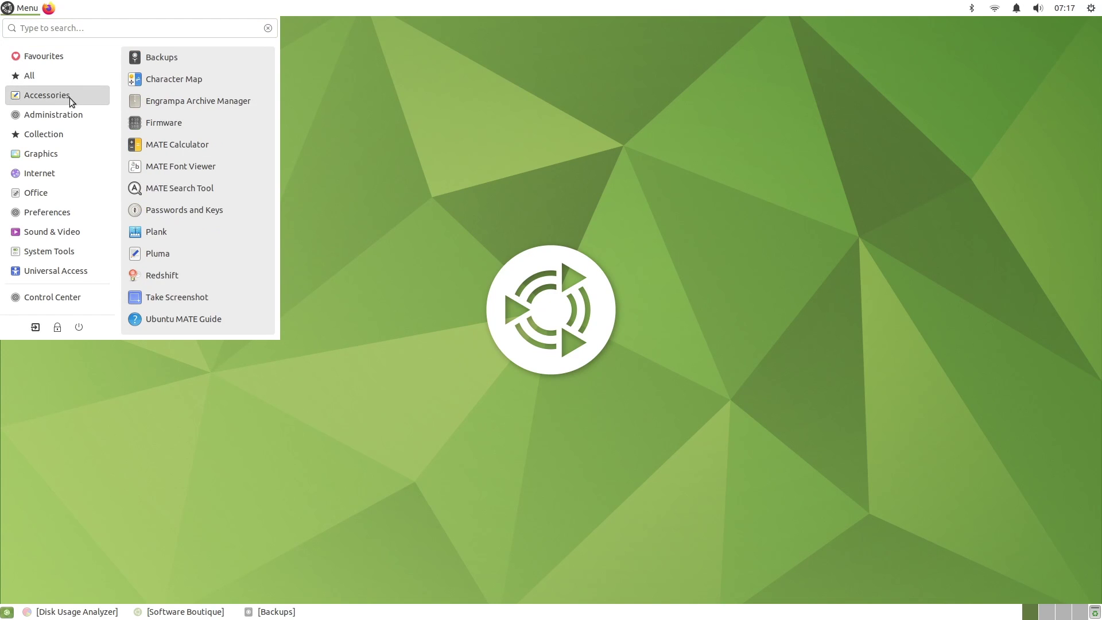
left_click(71, 109)
left_click(68, 133)
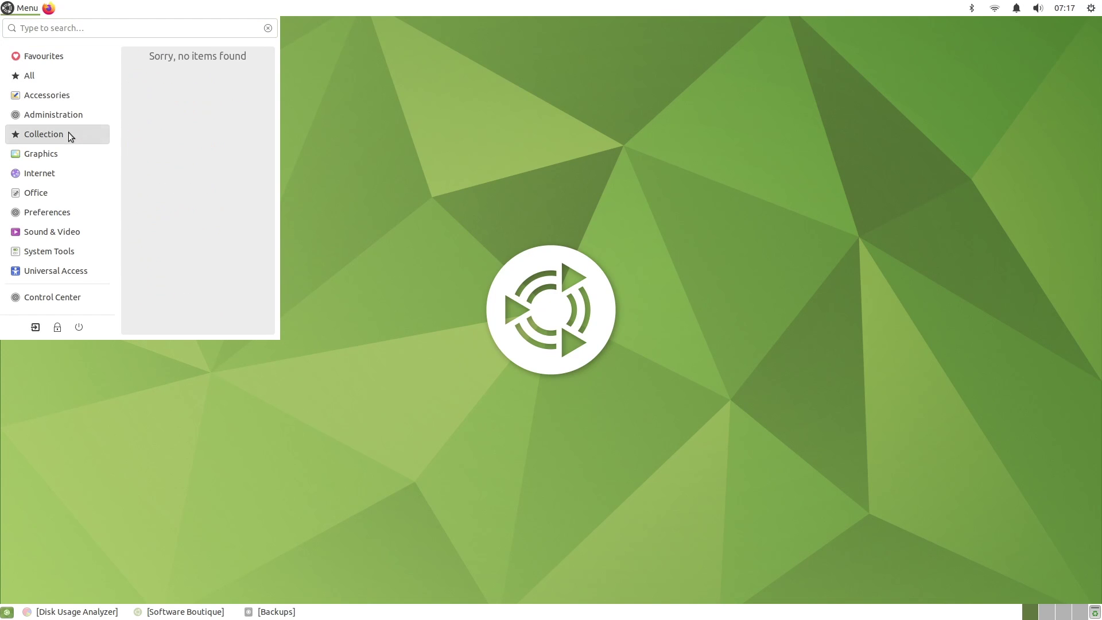
left_click(65, 154)
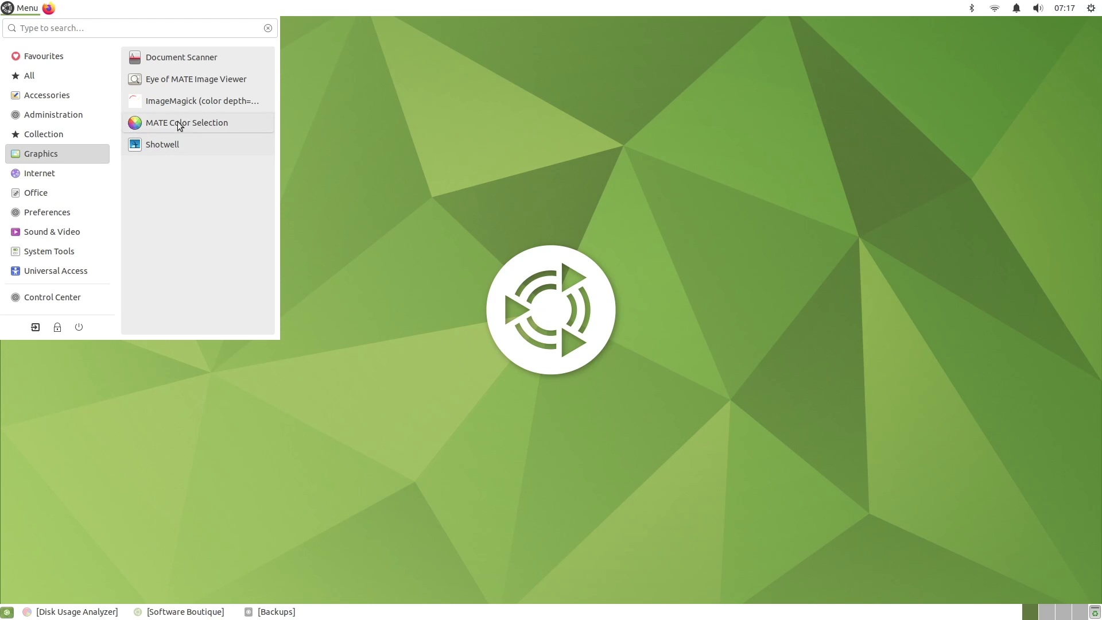
mouse_move(100, 167)
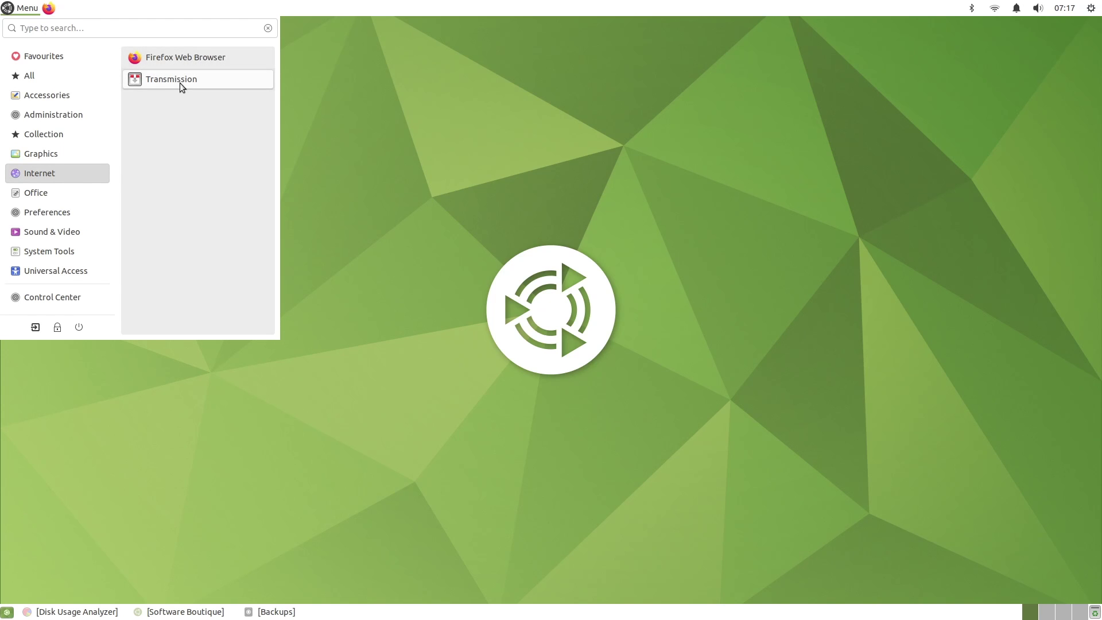
mouse_move(77, 199)
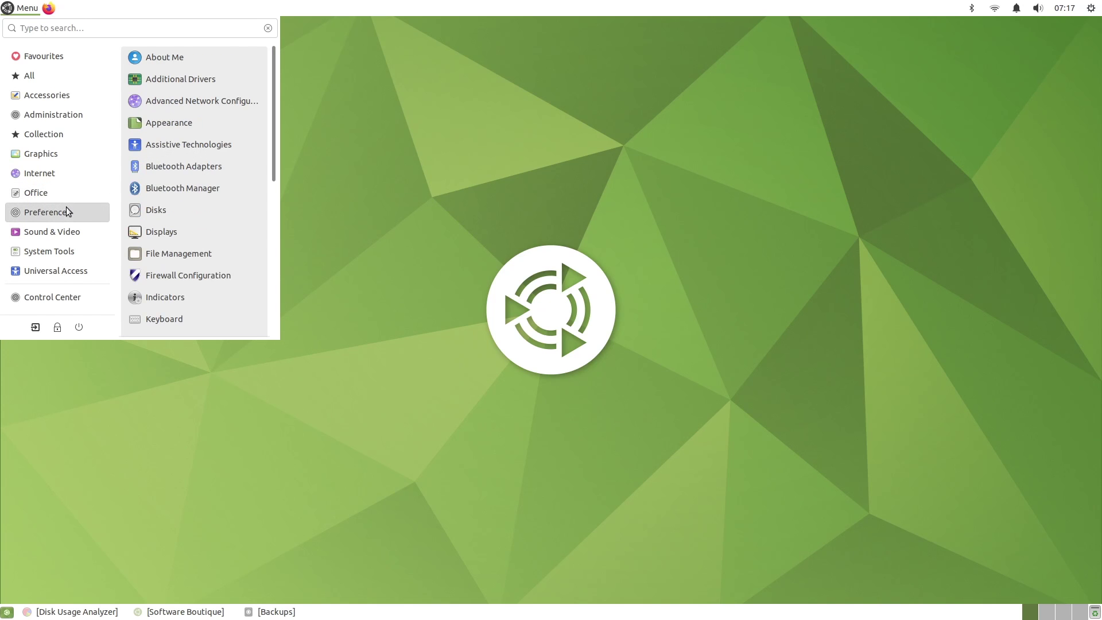
mouse_move(74, 228)
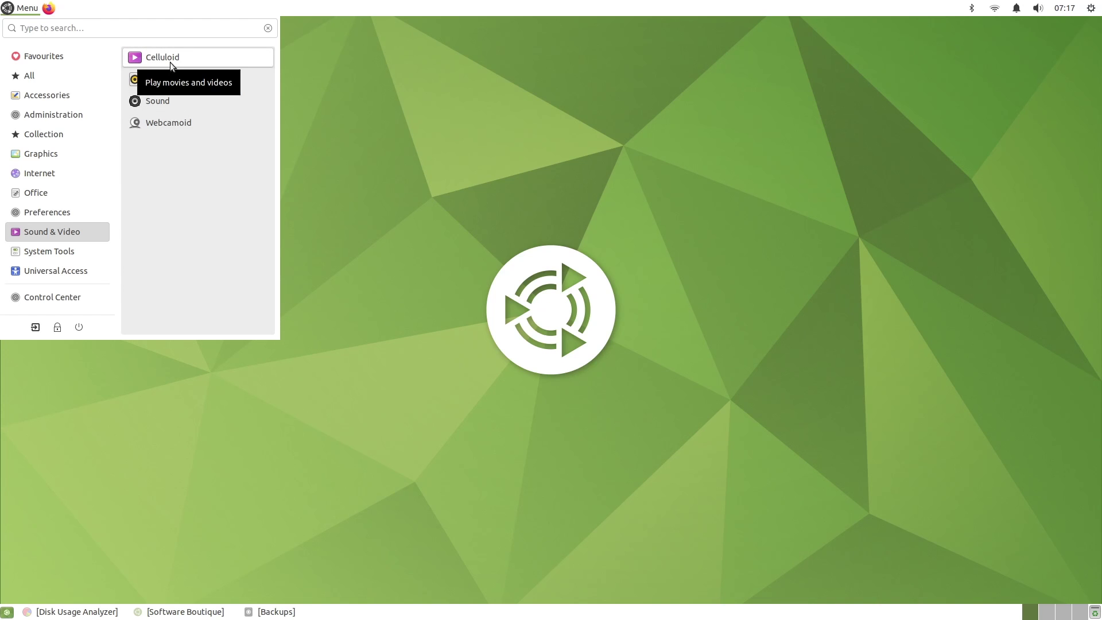
mouse_move(82, 260)
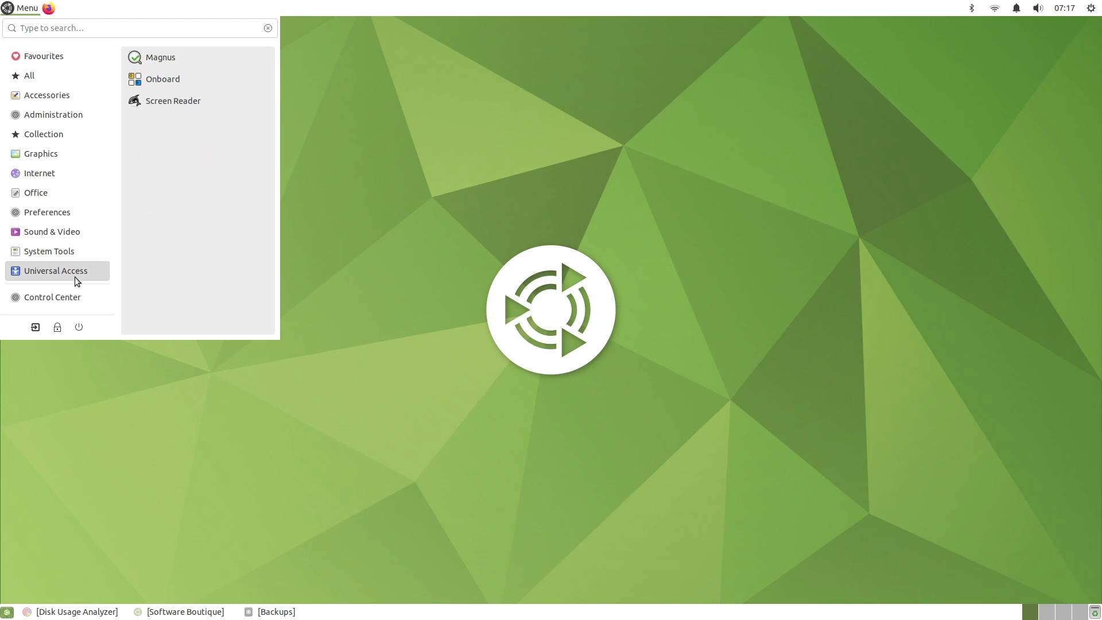
left_click(459, 208)
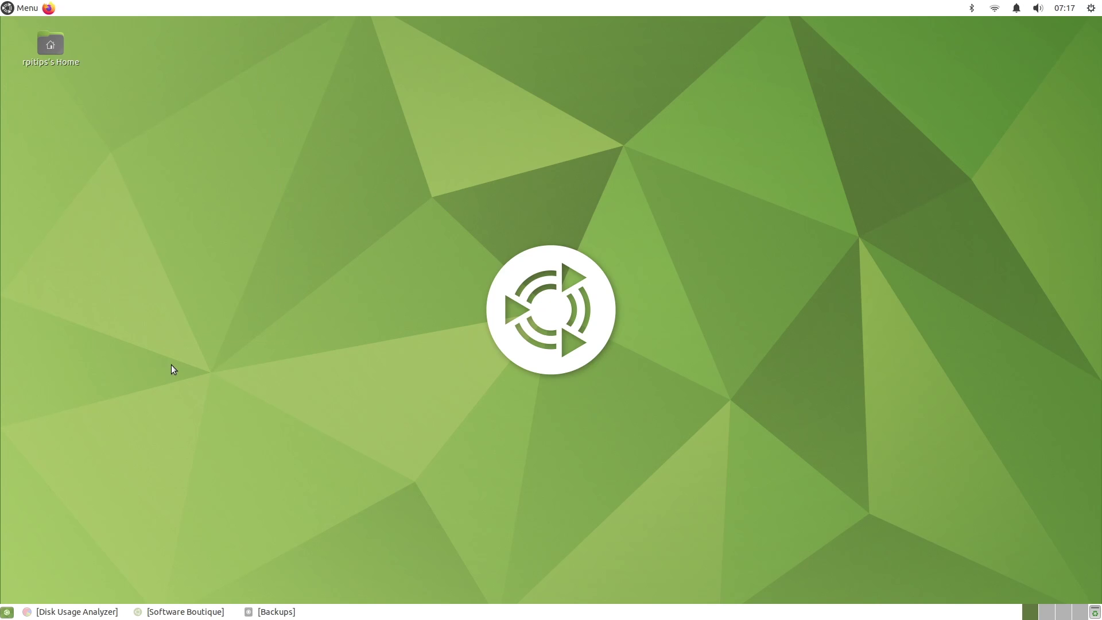
Restore Disk Usage Analyzer, start a full filesystem scan, then minimize it to show the desktop
left_click(80, 611)
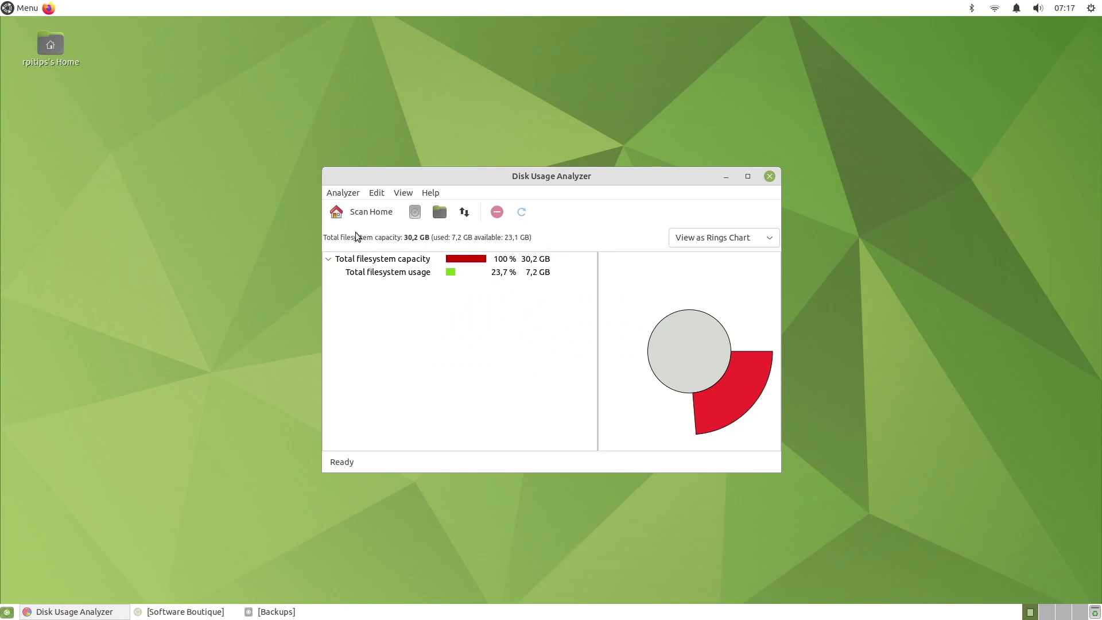
left_click(348, 195)
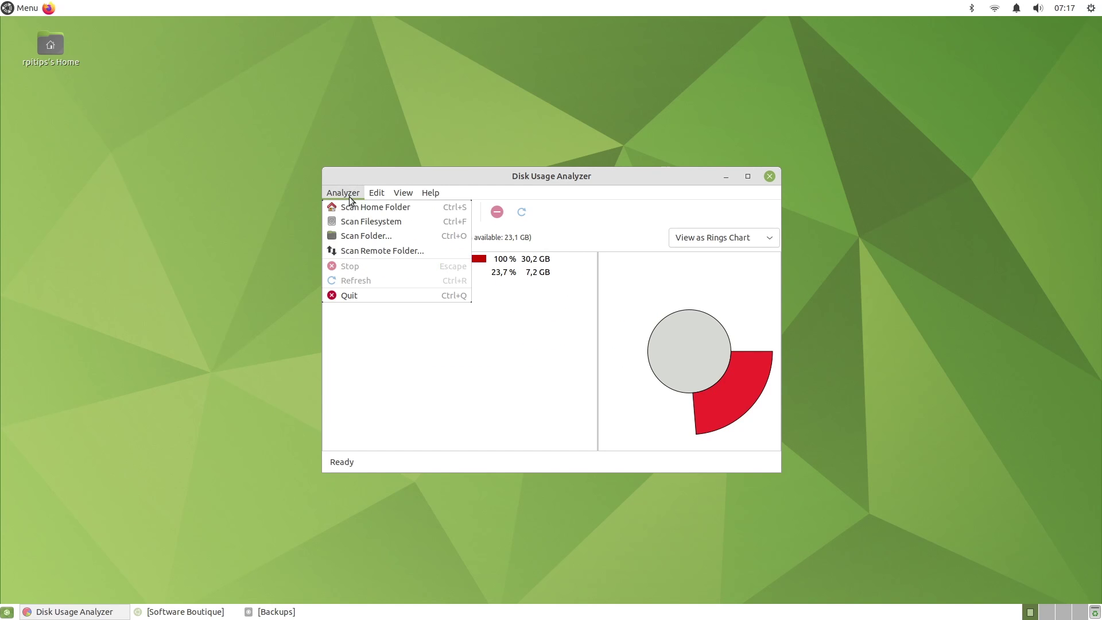
left_click(386, 221)
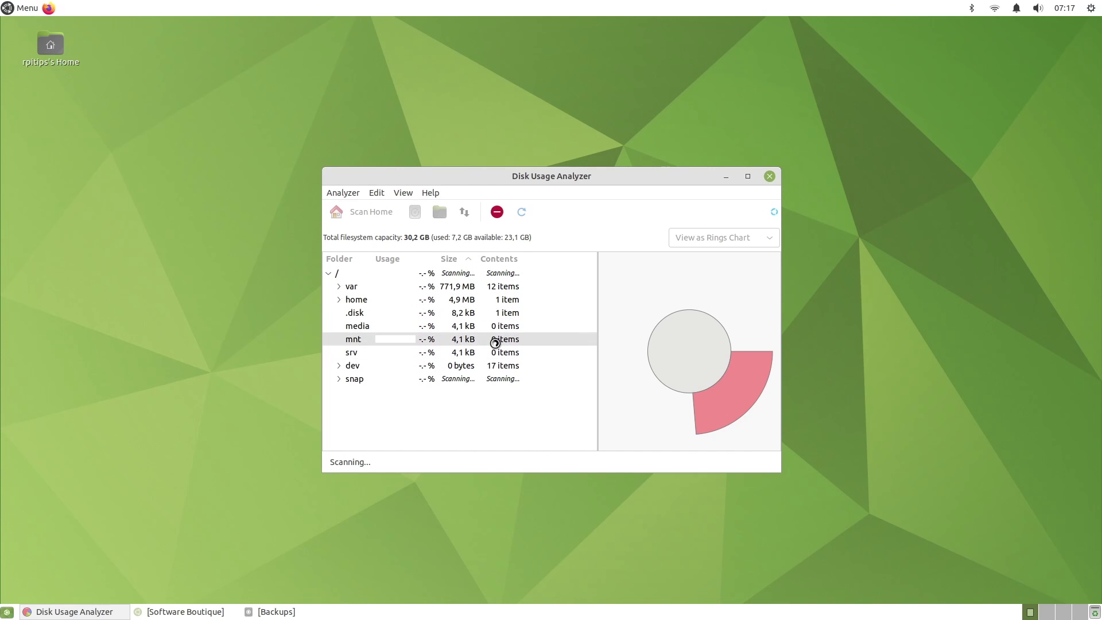
key("super+d")
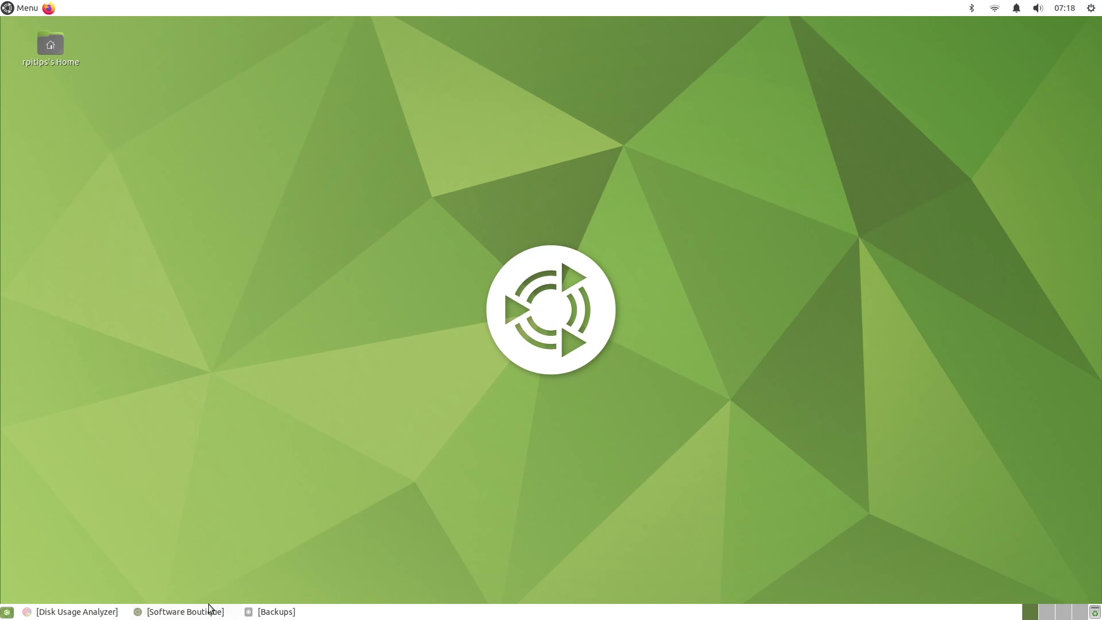
Browse the Education and Games categories in Software Boutique, then the Sound & Video list
left_click(211, 611)
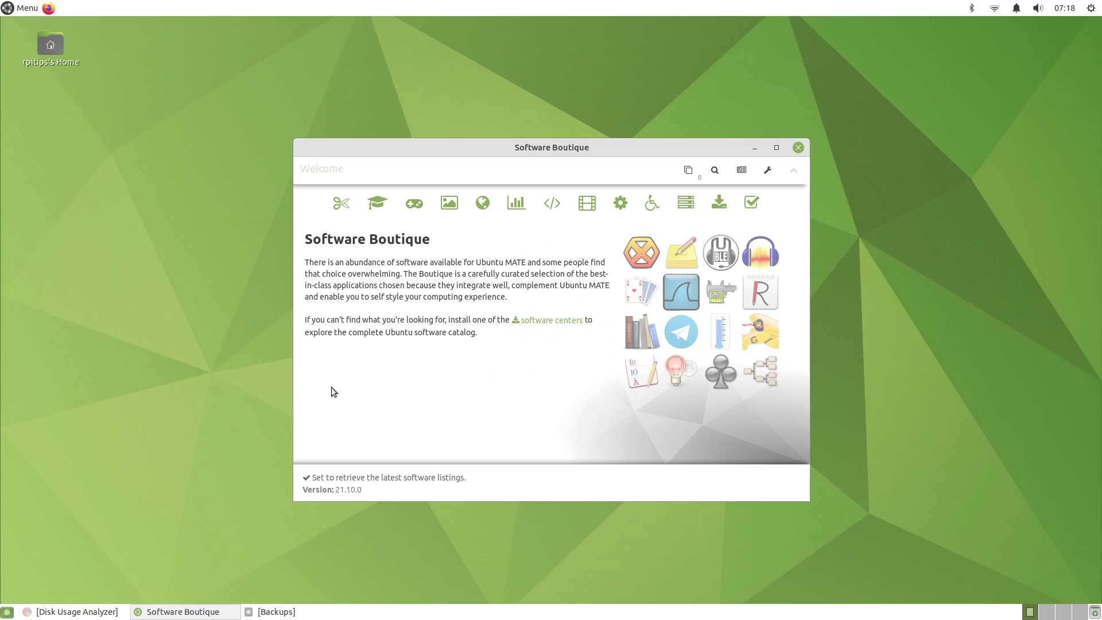
left_click(377, 205)
left_click(405, 197)
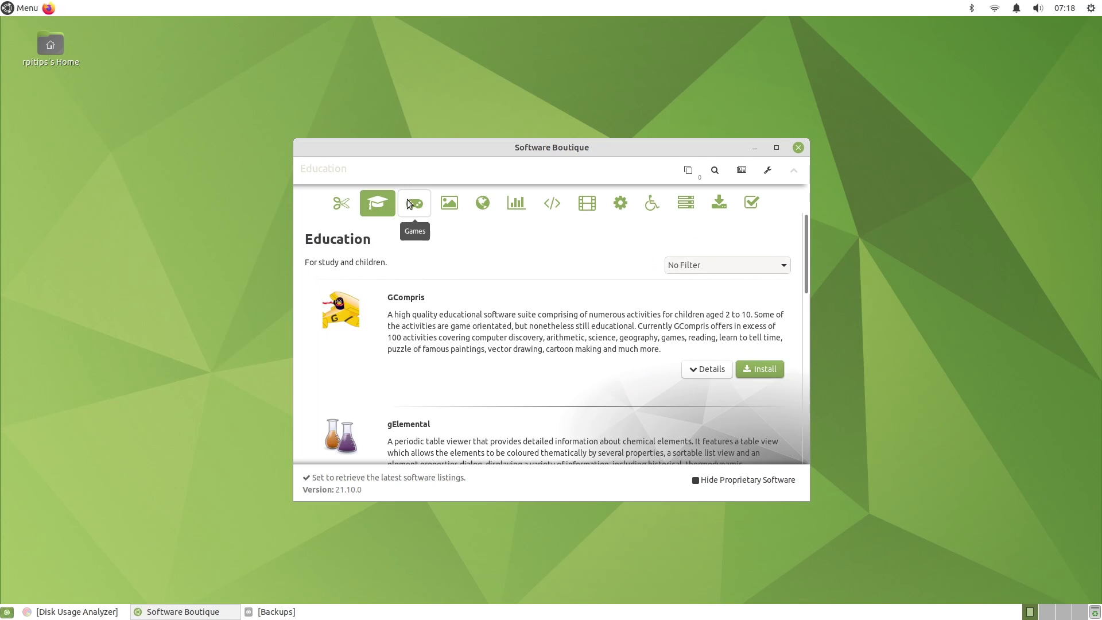
left_click(585, 207)
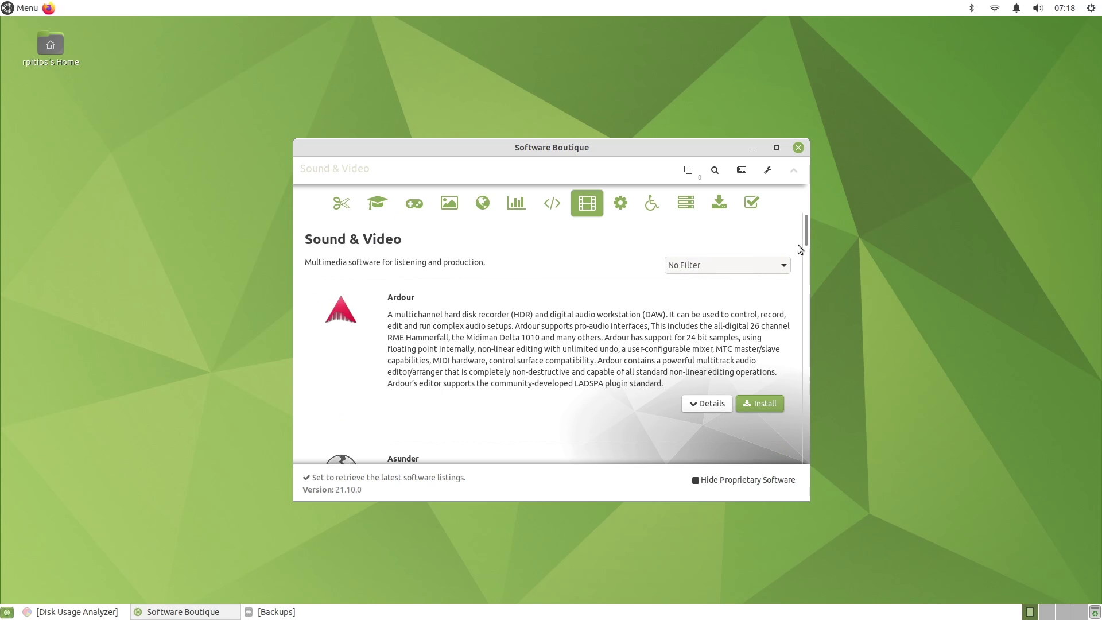
left_click_drag(807, 232, 812, 449)
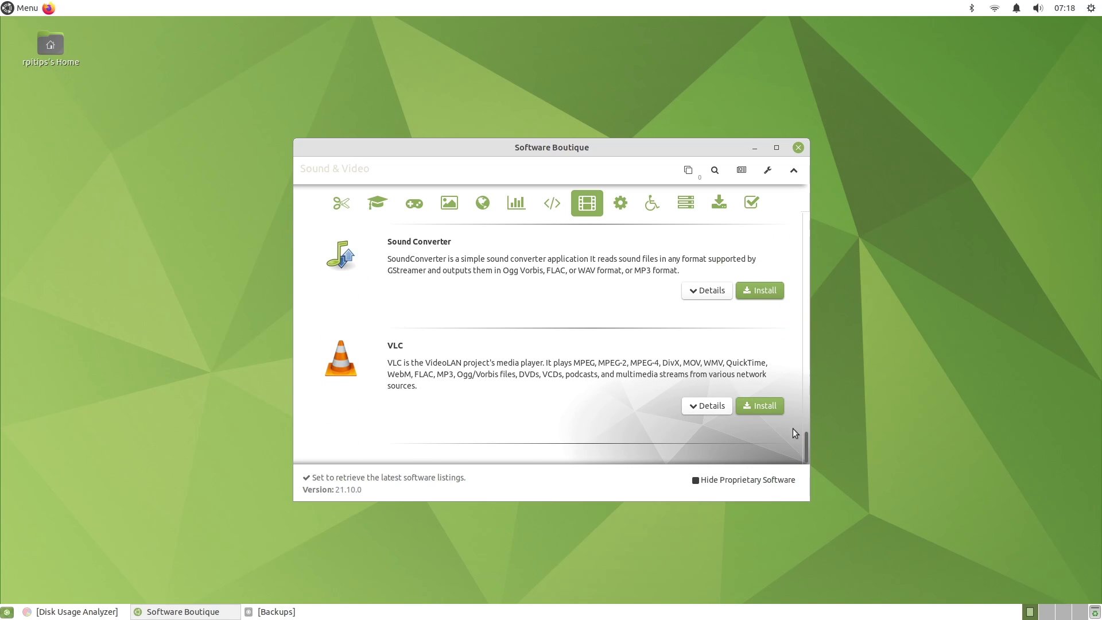
Queue VLC, apply the bulk queue to install it, and check the applications menu
left_click(760, 405)
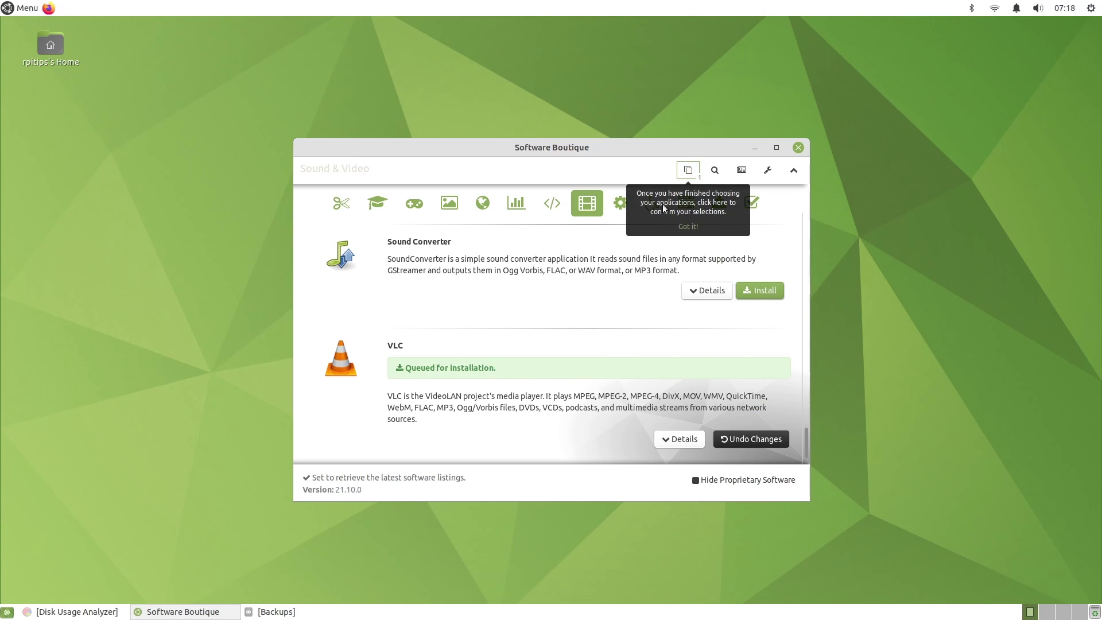
left_click(690, 172)
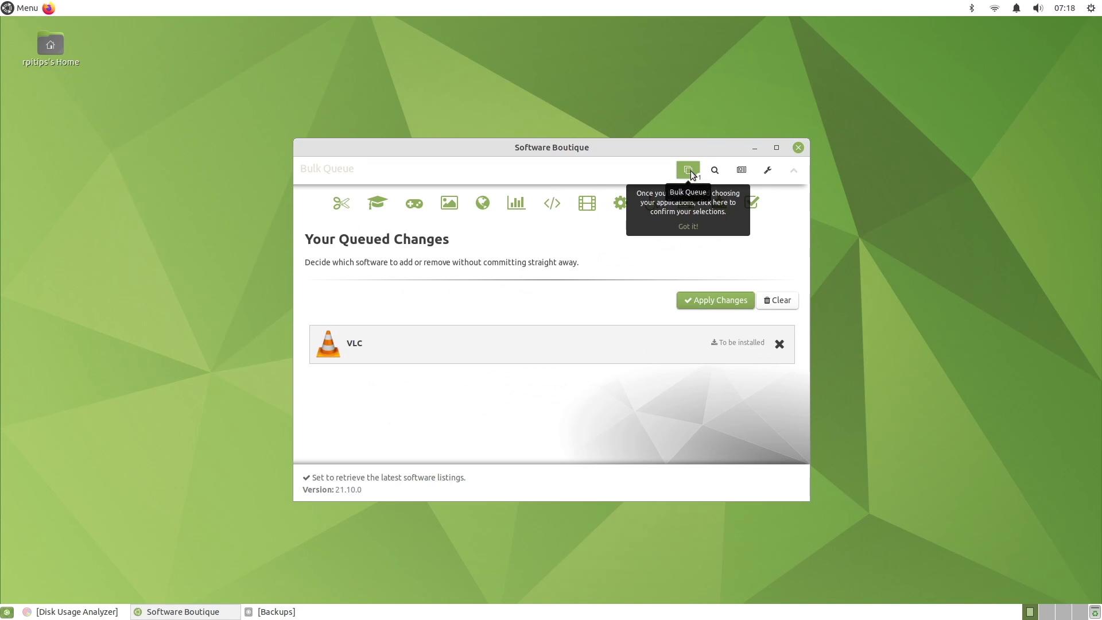
left_click(700, 302)
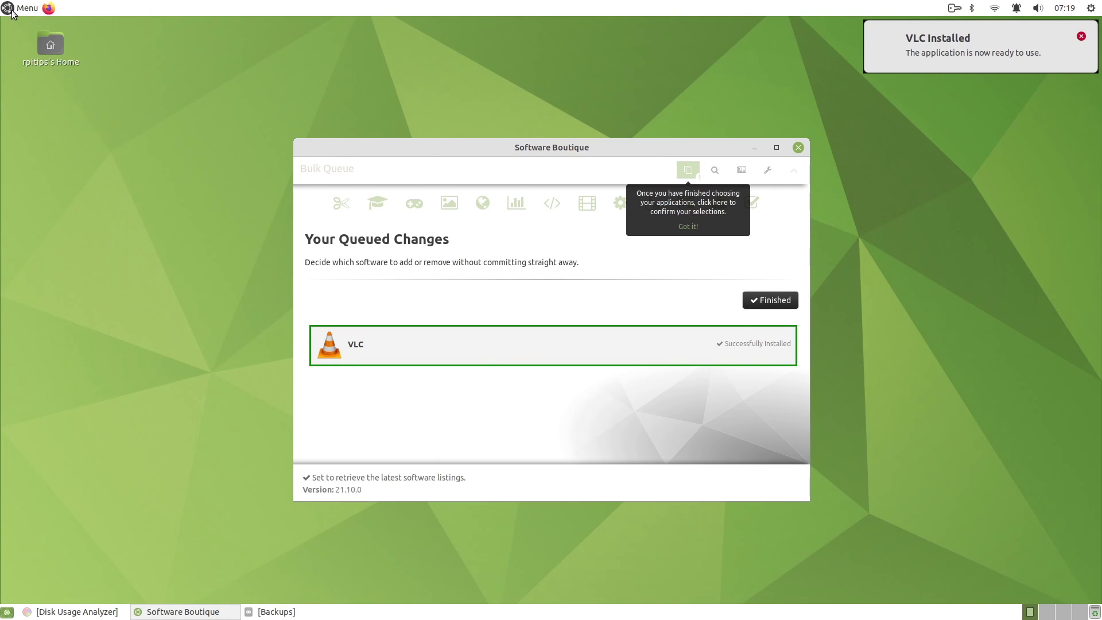
left_click(11, 13)
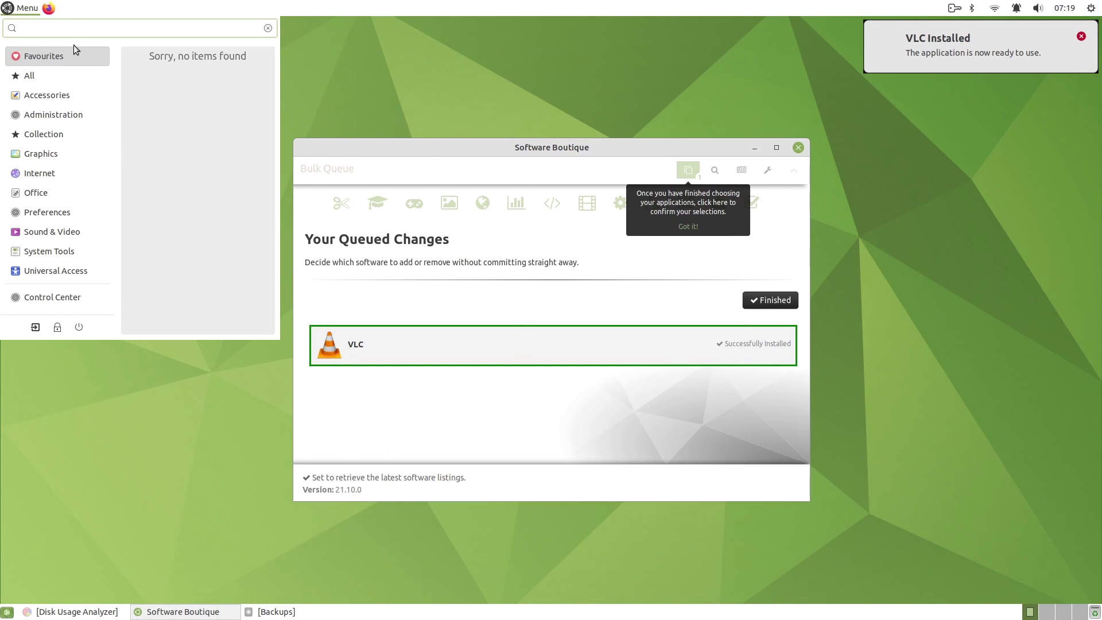
mouse_move(76, 232)
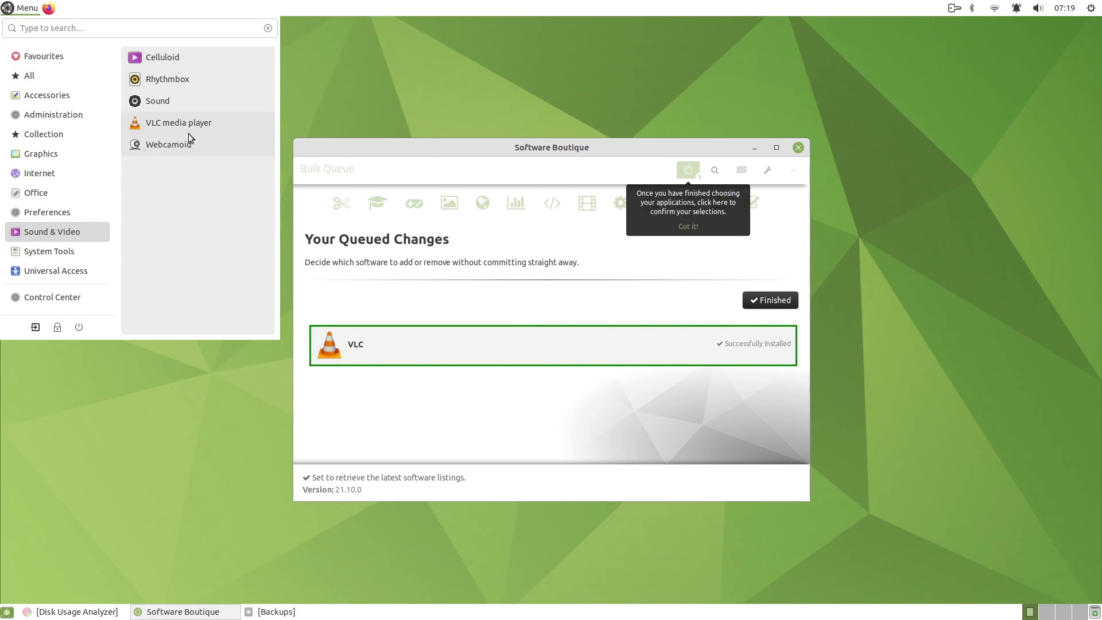
left_click(459, 152)
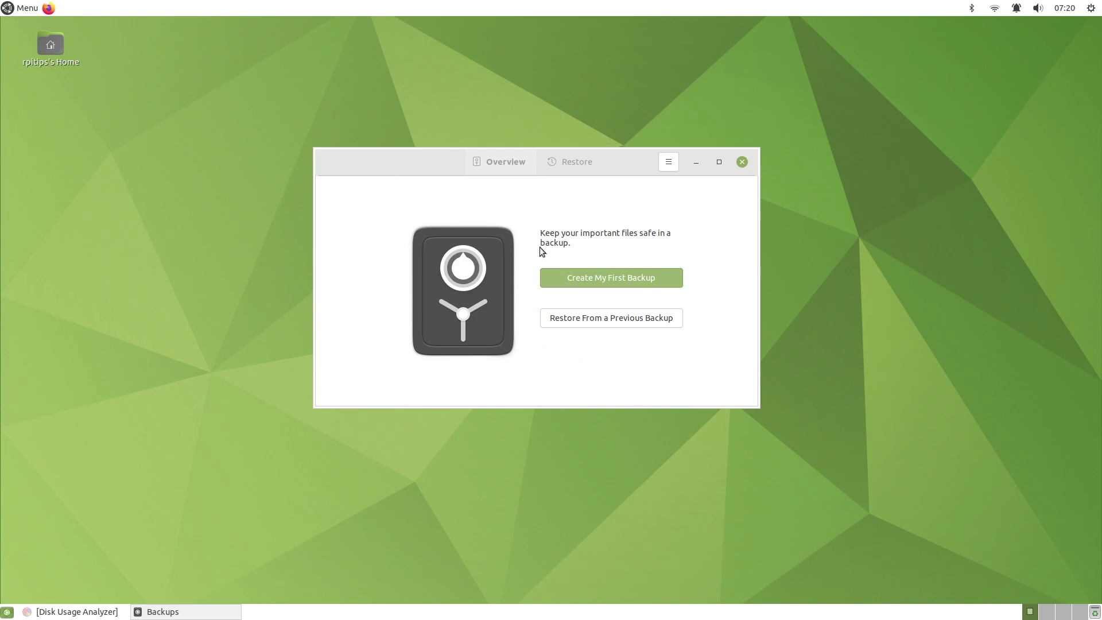
Run a first backup to a Local Folder, allowing restore without a password
left_click(615, 280)
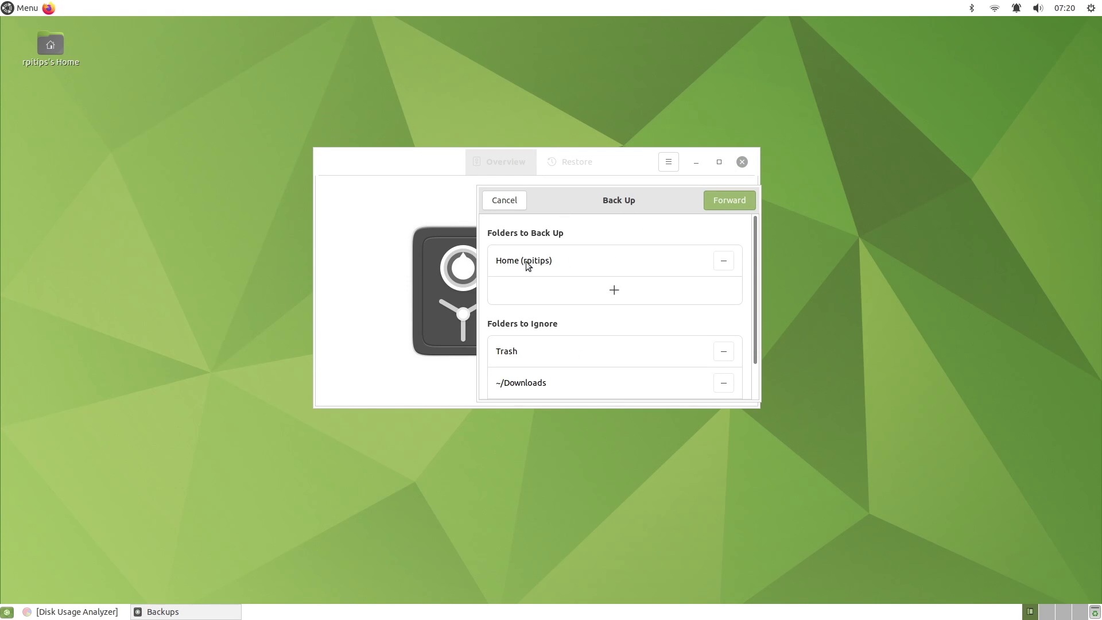
left_click(719, 202)
left_click(648, 235)
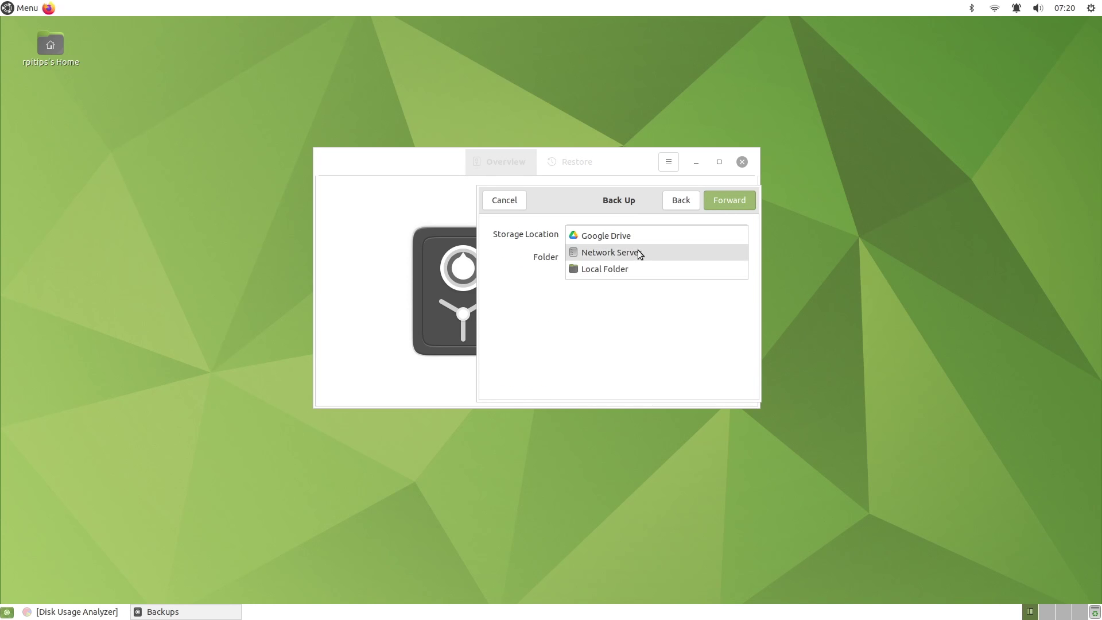
left_click(638, 250)
left_click(636, 236)
left_click(628, 251)
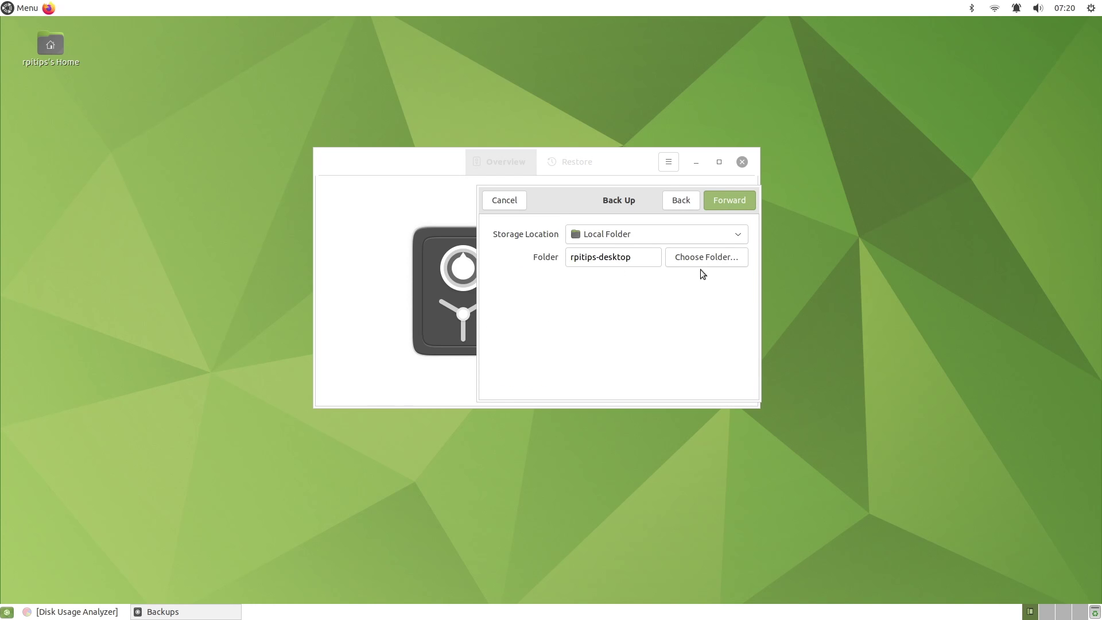
left_click(733, 194)
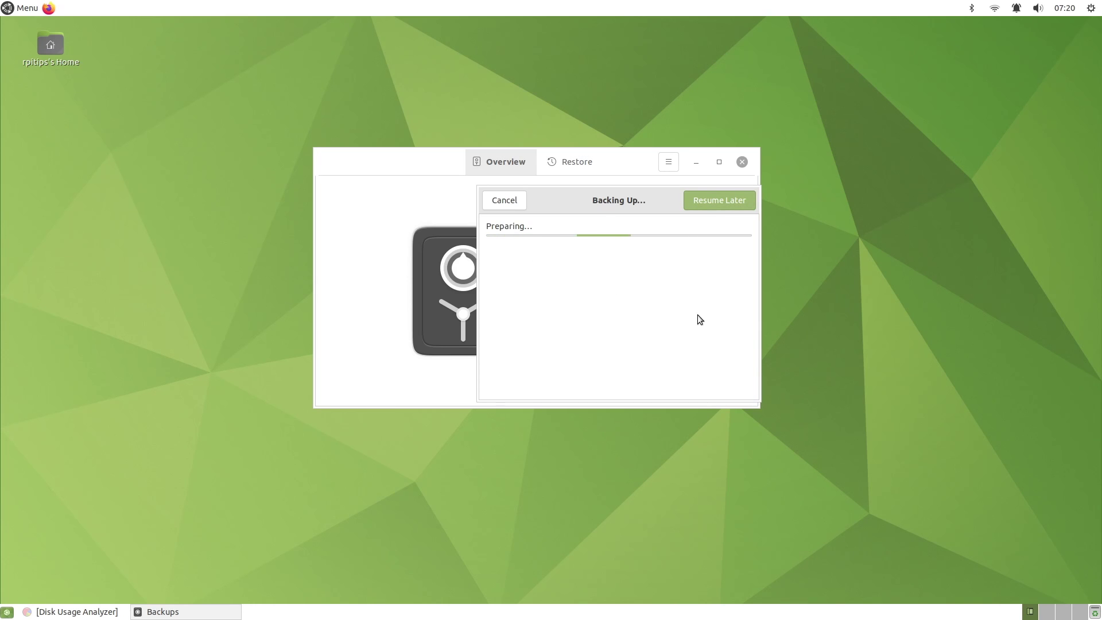
left_click(585, 232)
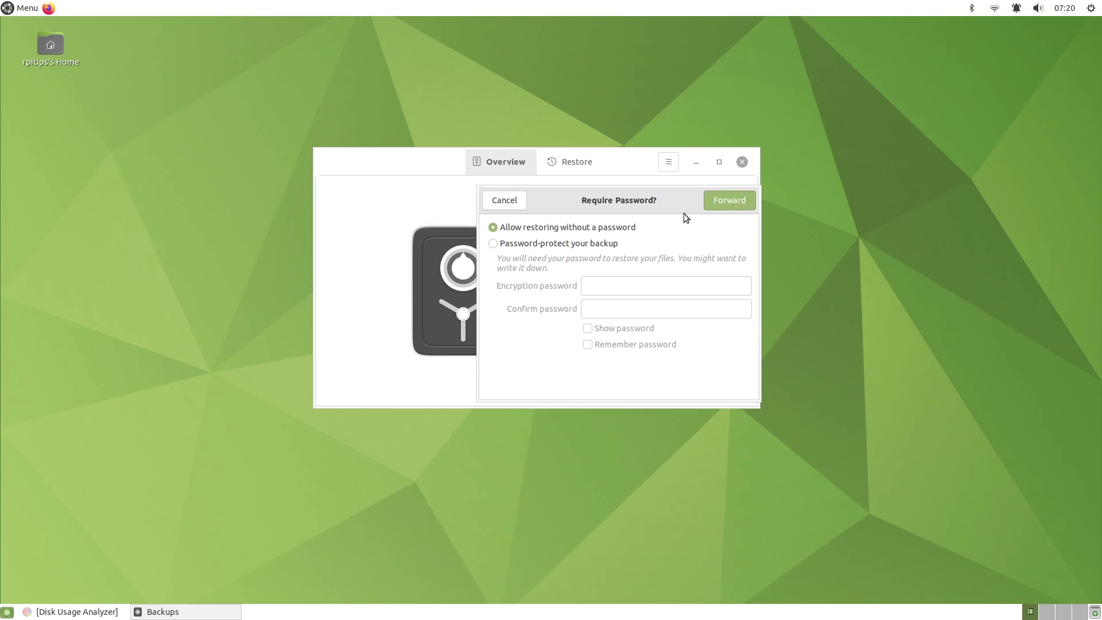
left_click(728, 200)
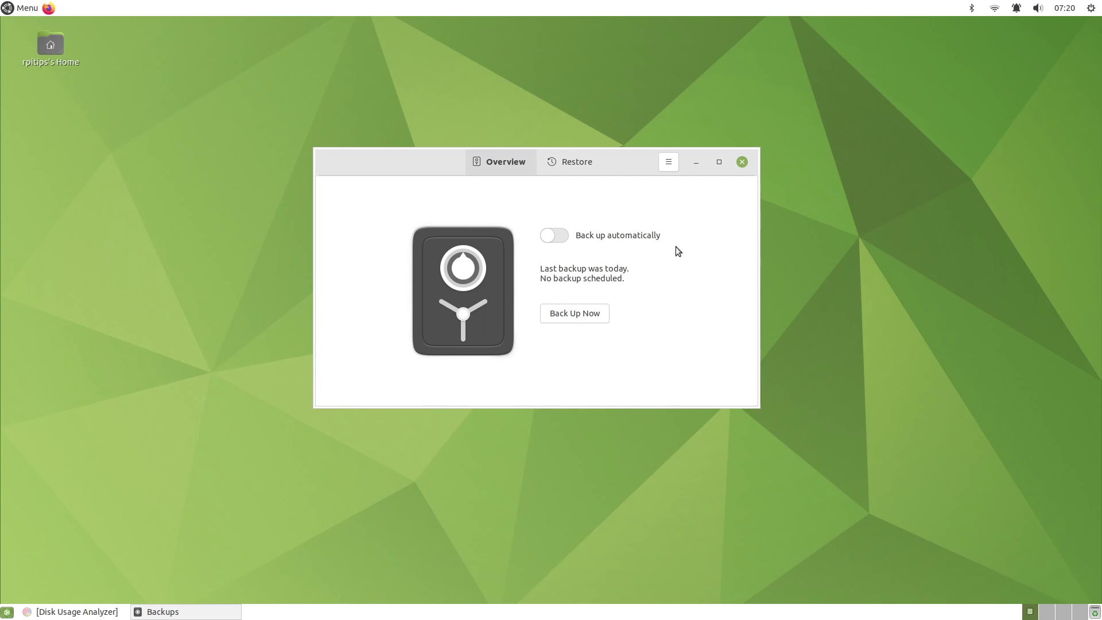
Enable automatic backups, close Backups, and inspect the backup folder in the home directory
left_click(553, 234)
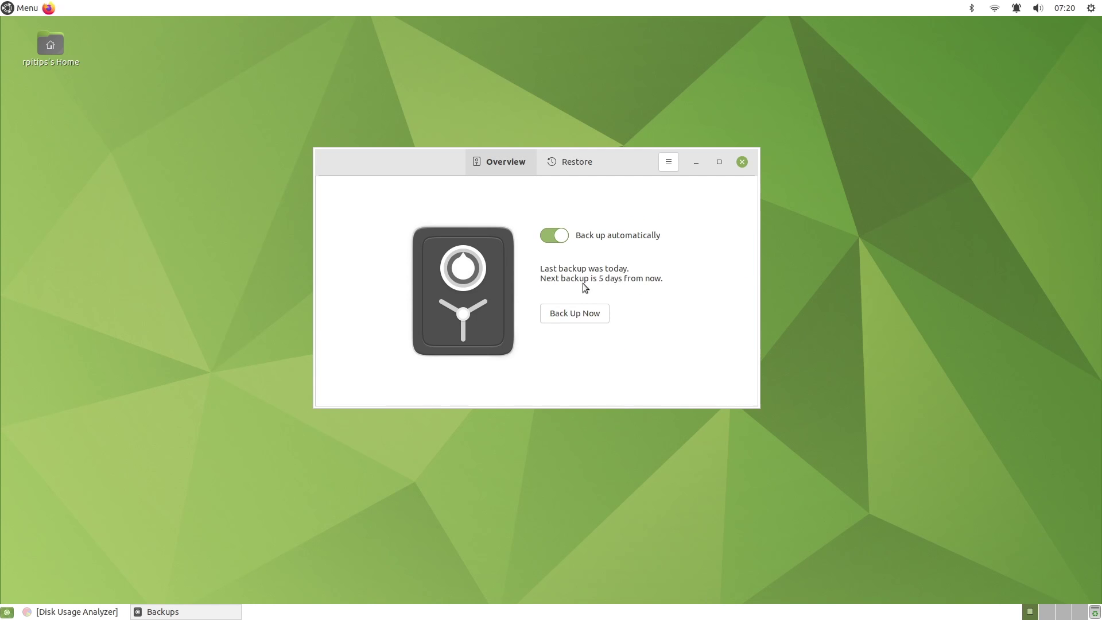
left_click(742, 162)
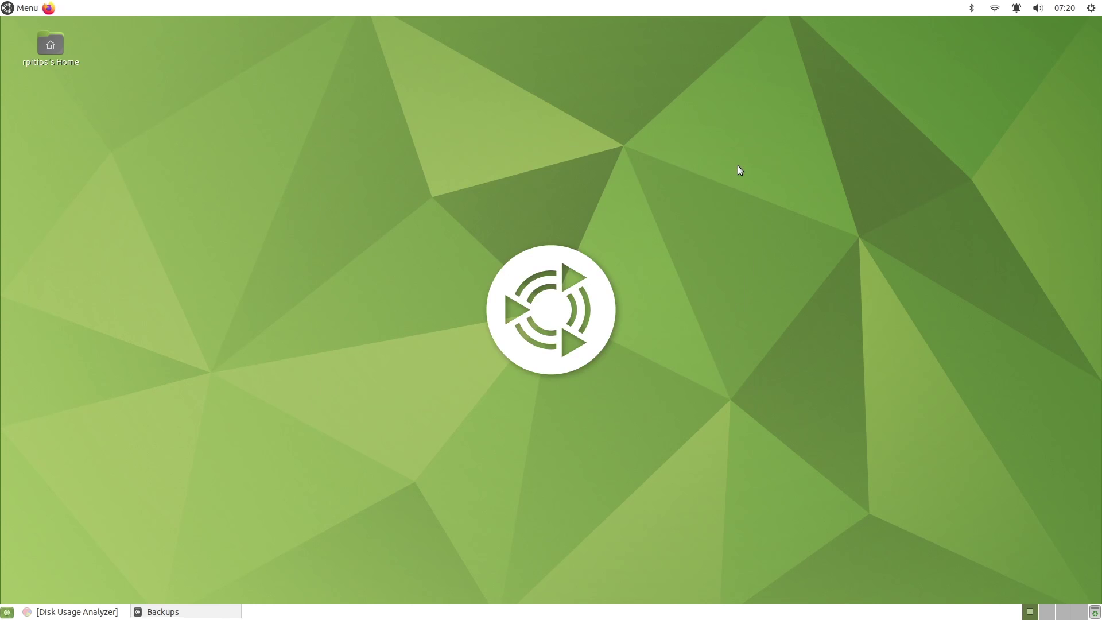
double_click(48, 50)
double_click(411, 264)
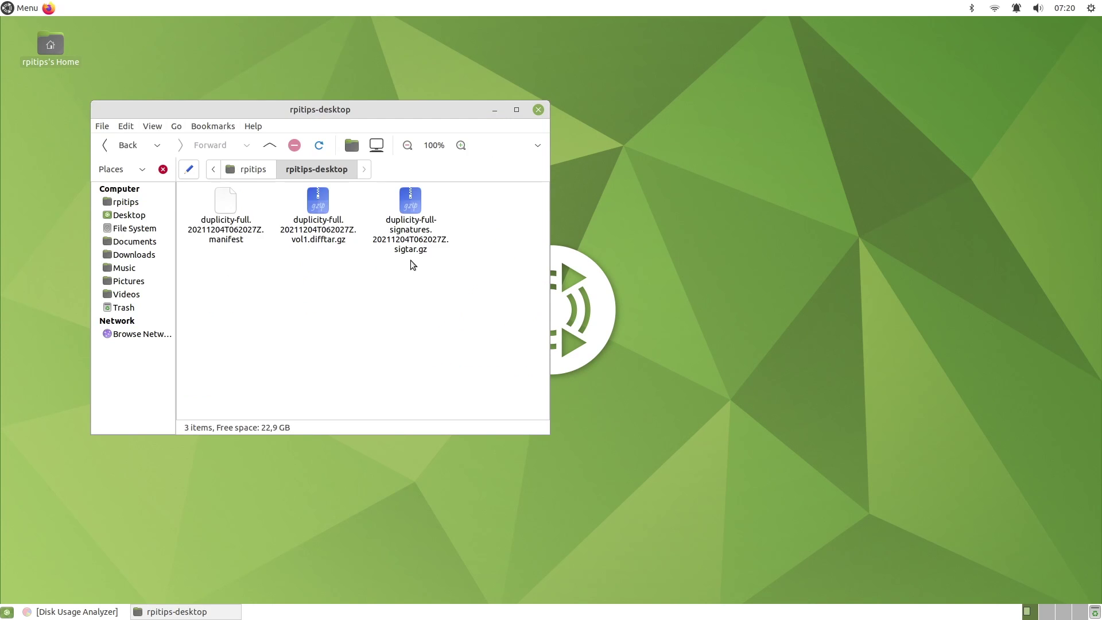
left_click(538, 110)
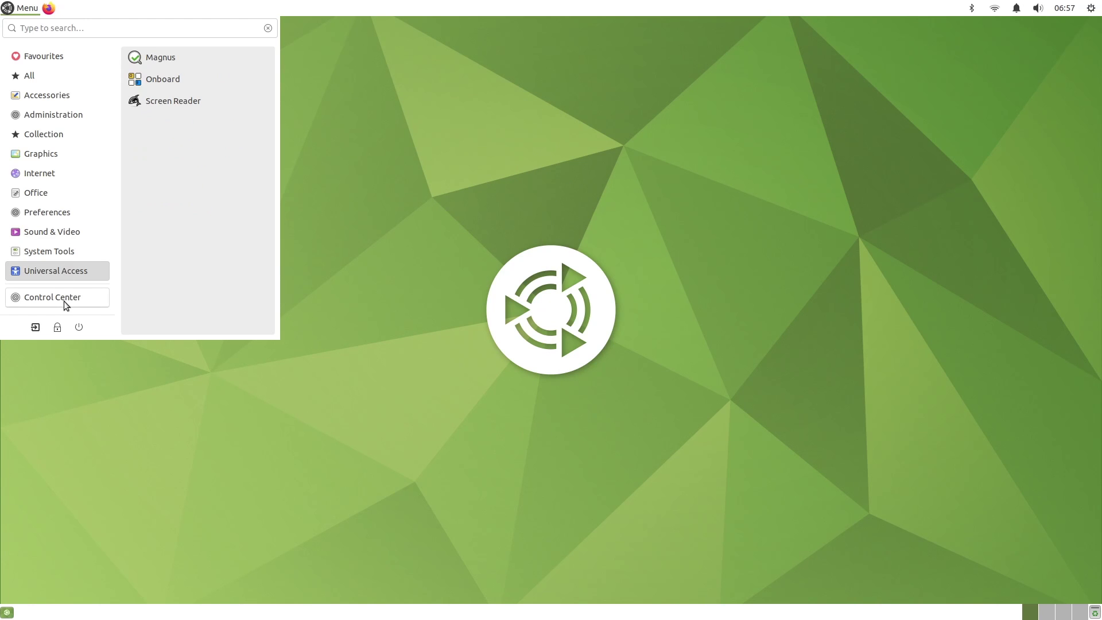
Open MATE Control Center and scroll its settings list down to the Personal section
left_click(65, 298)
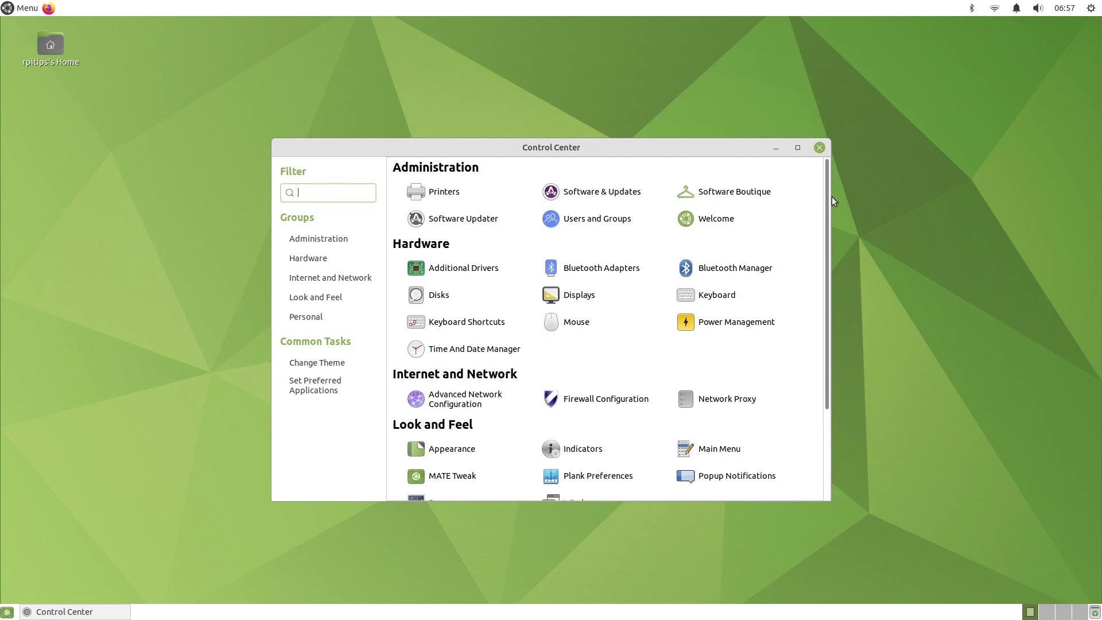
left_click_drag(828, 197, 835, 173)
left_click(609, 196)
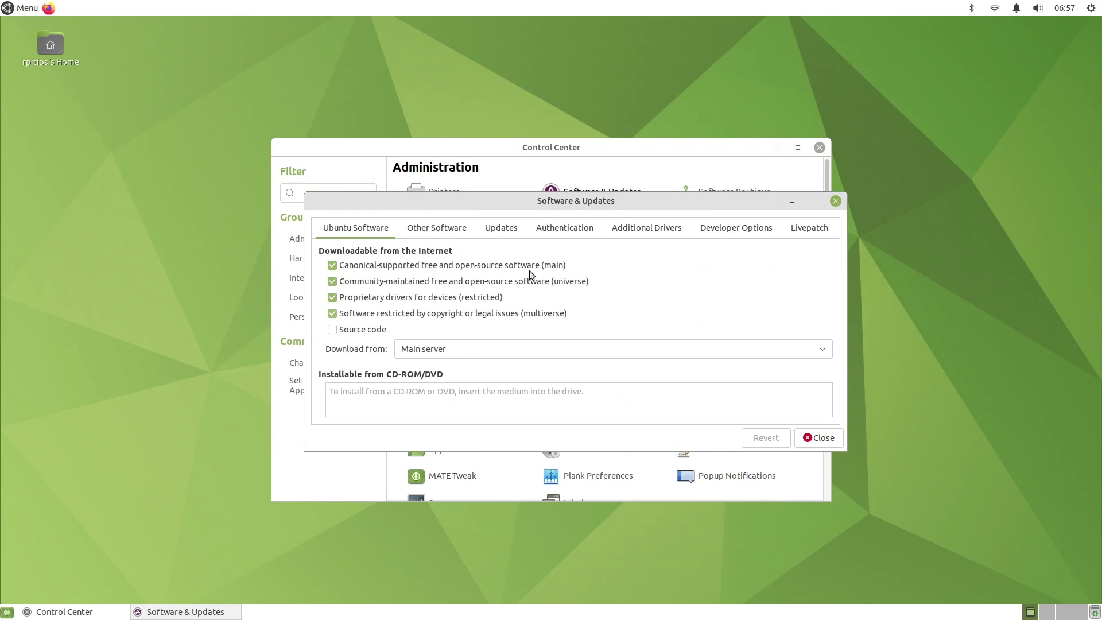
left_click(437, 227)
left_click(501, 230)
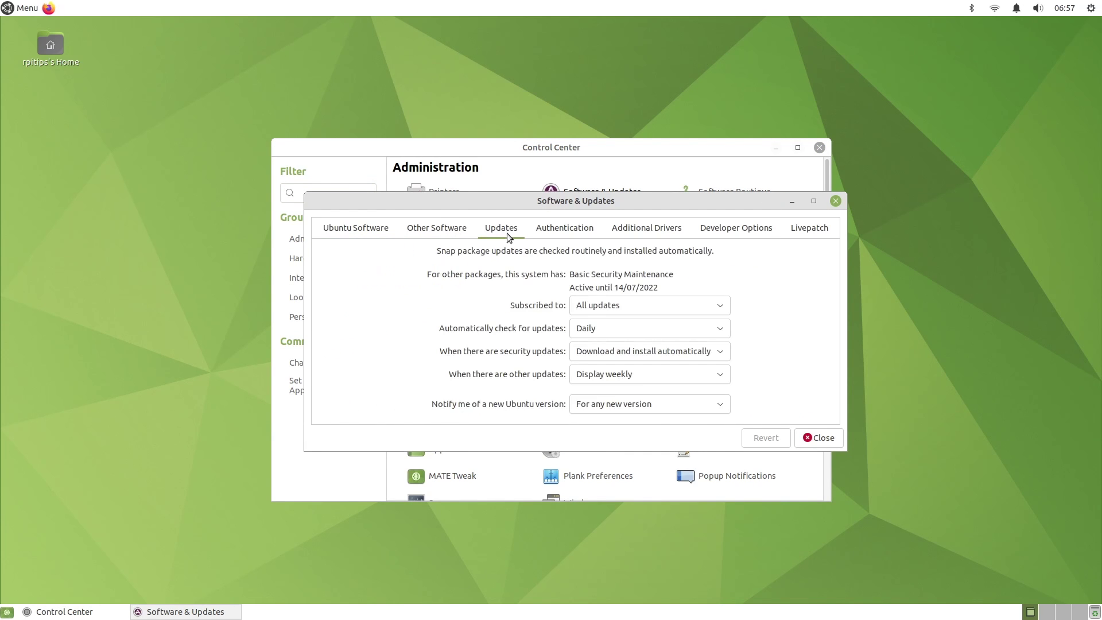
left_click(835, 201)
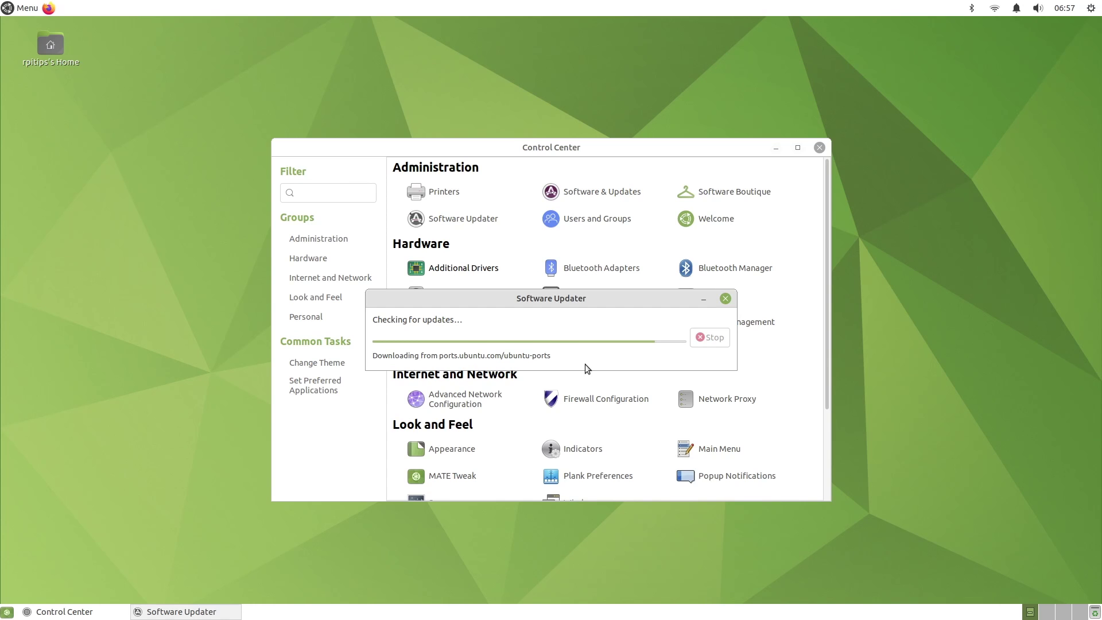
Install the 104.6 MB of available updates, authorising with the account password
scroll(726, 382, "down", 5)
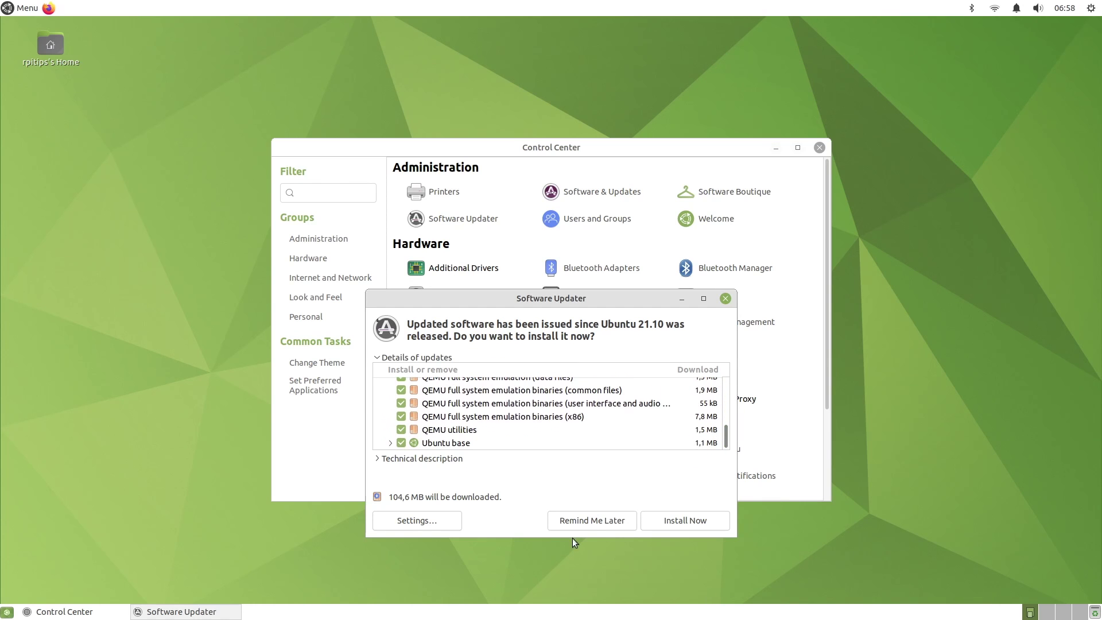
left_click(670, 519)
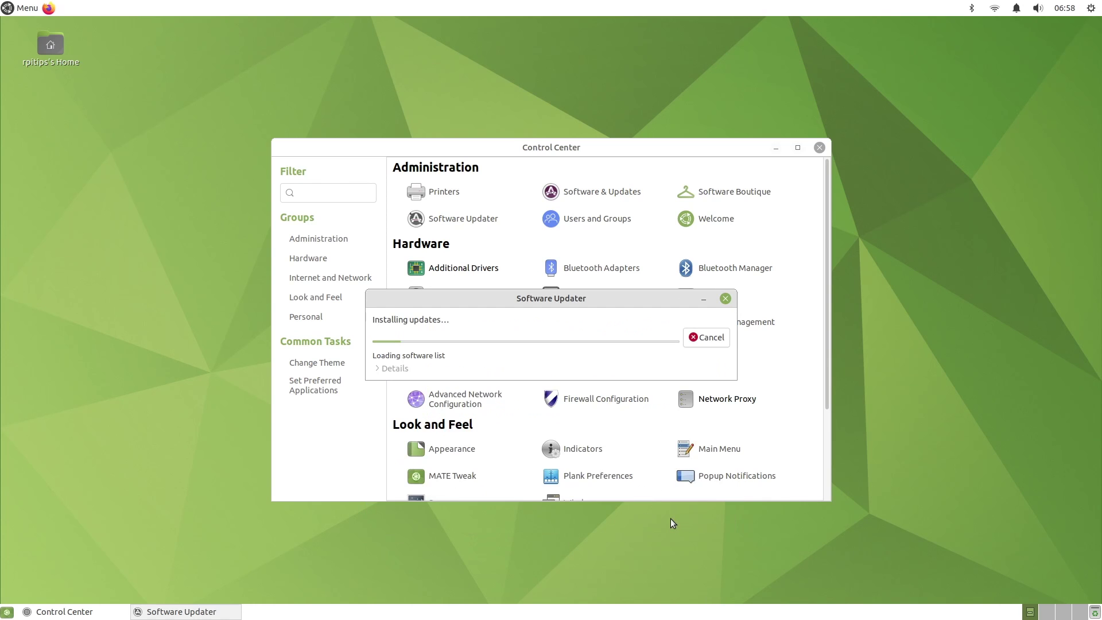
type("******")
key("Return")
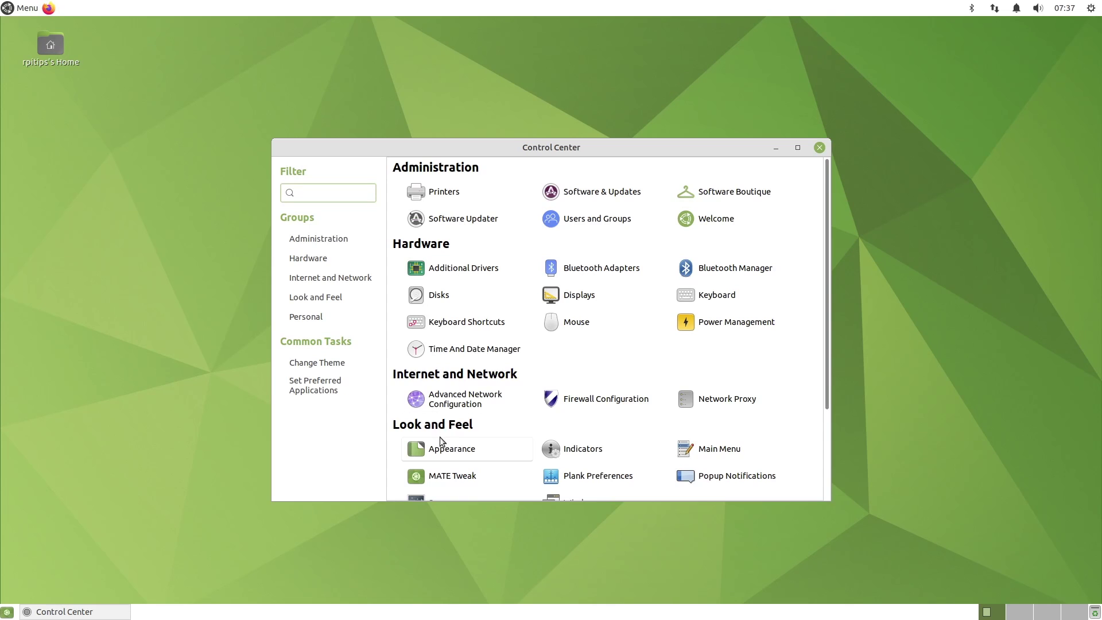
Open Appearance Preferences, apply the BlackMATE theme and preview it in the applications menu
left_click(451, 457)
left_click(450, 454)
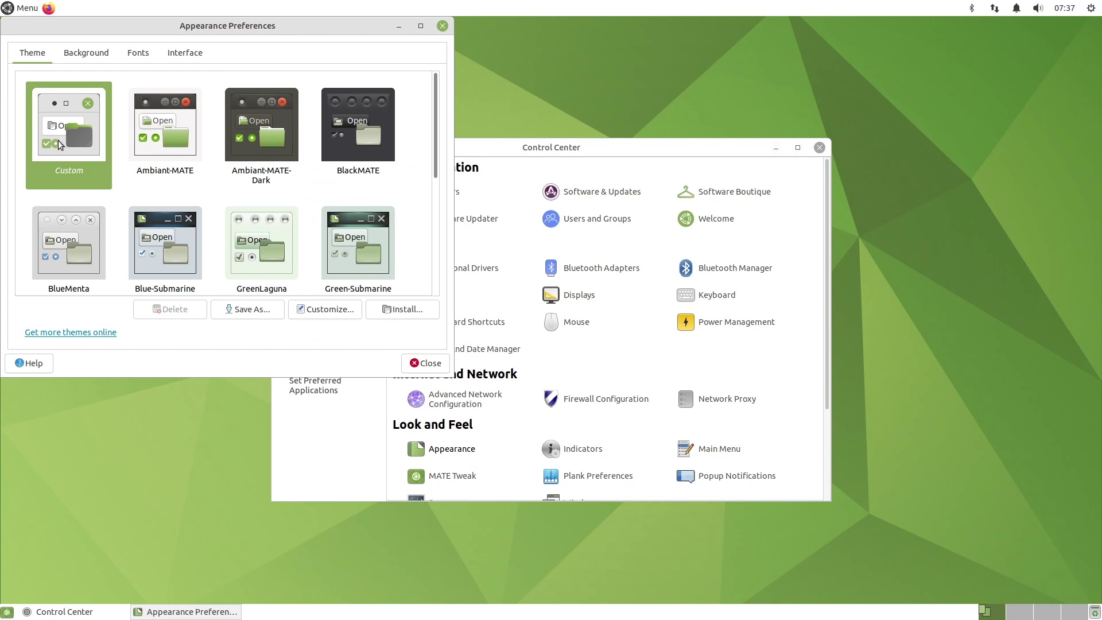
left_click(346, 136)
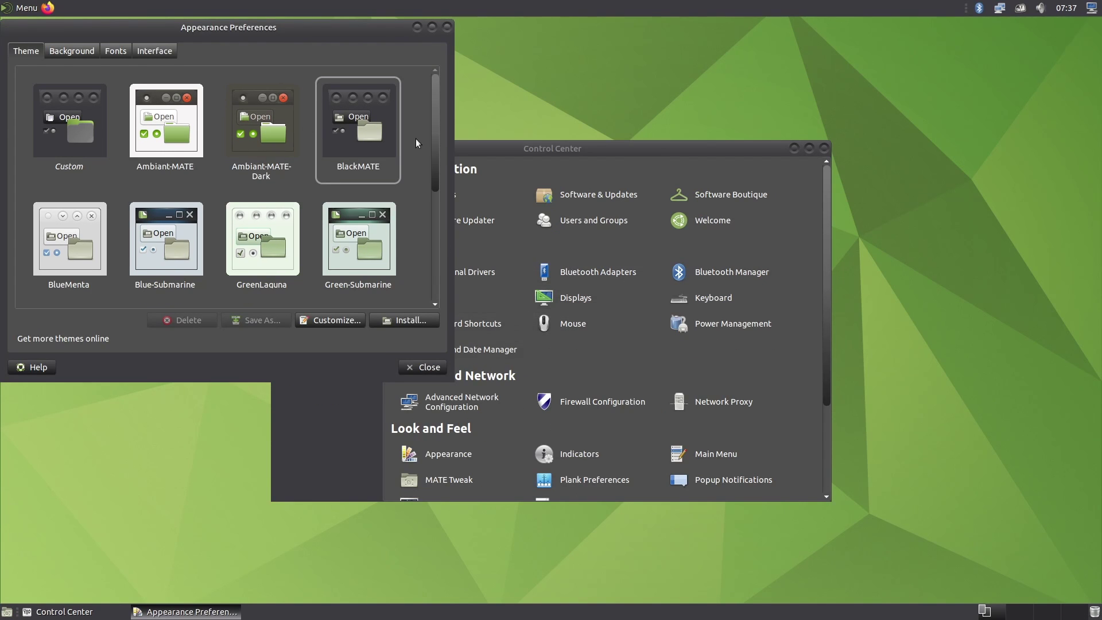
left_click(21, 13)
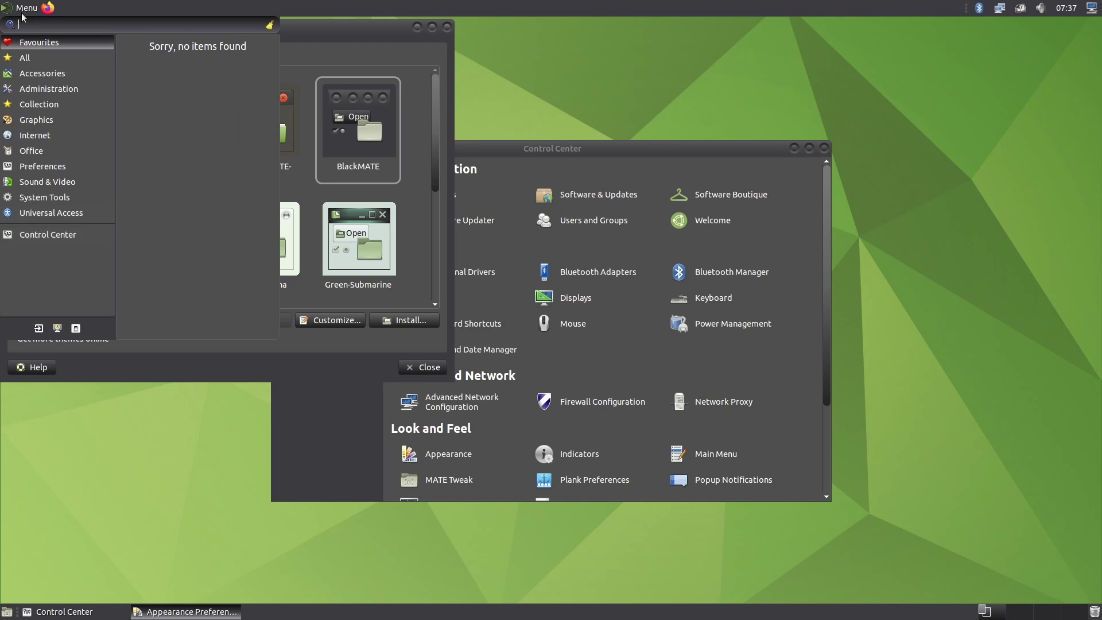
mouse_move(48, 85)
left_click(376, 56)
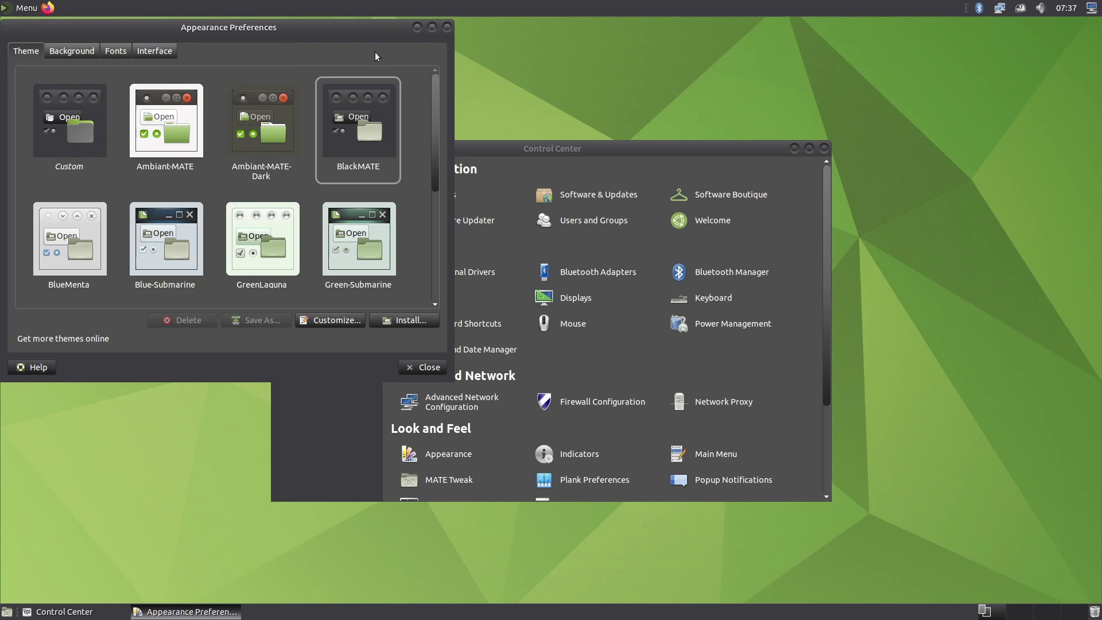
Apply the Yaru-MATE-dark theme, preview it in the menu, and close Appearance Preferences
left_click_drag(435, 116, 436, 233)
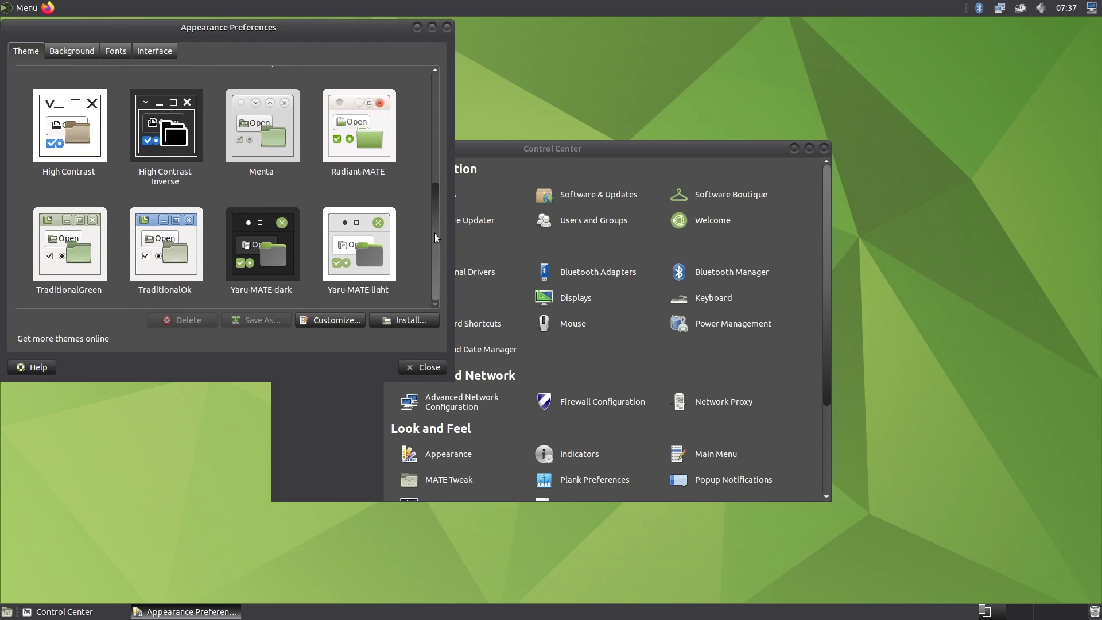
left_click(266, 256)
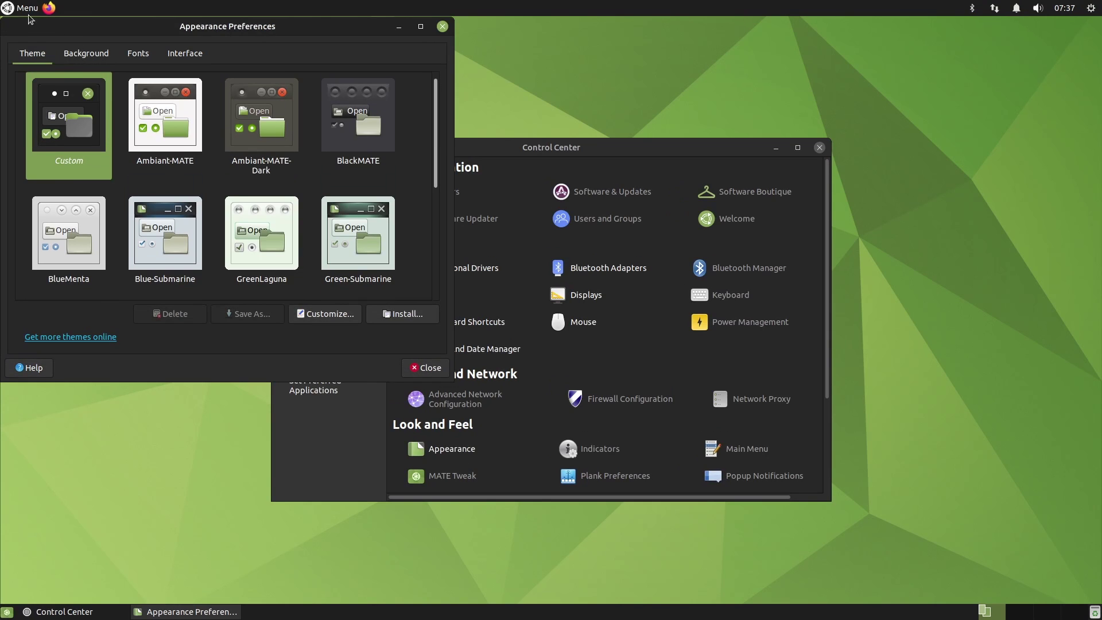
left_click(27, 8)
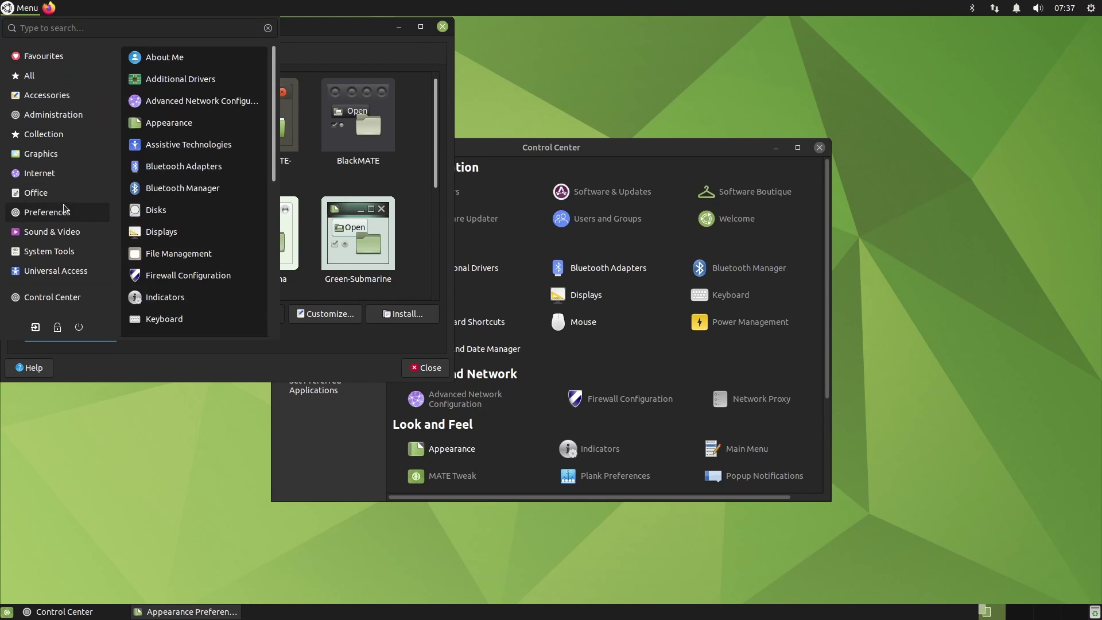
mouse_move(28, 76)
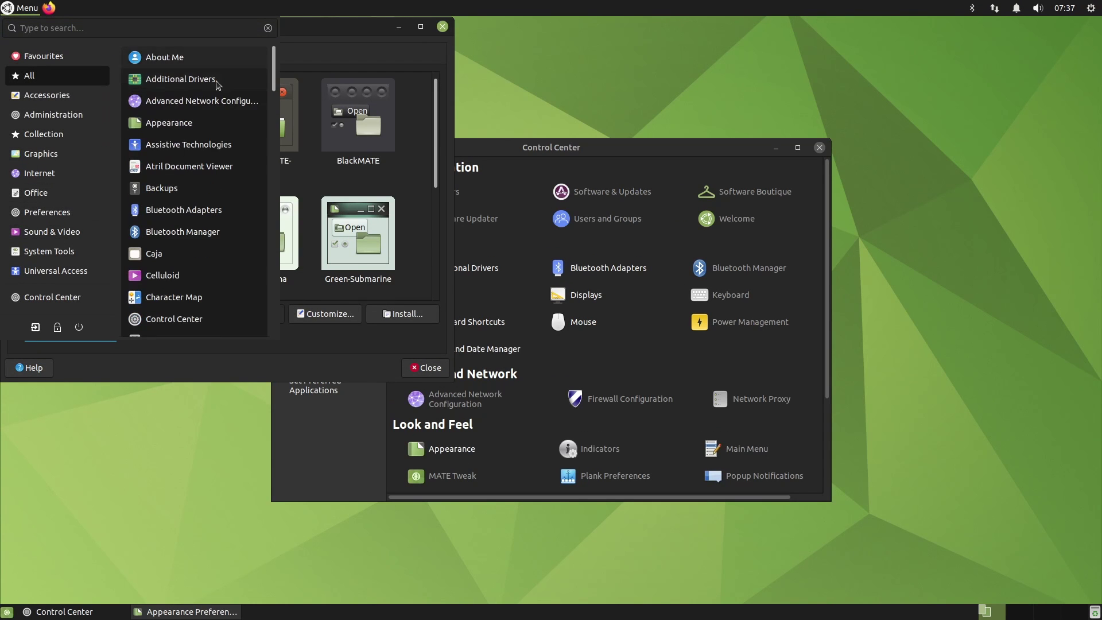
left_click(384, 57)
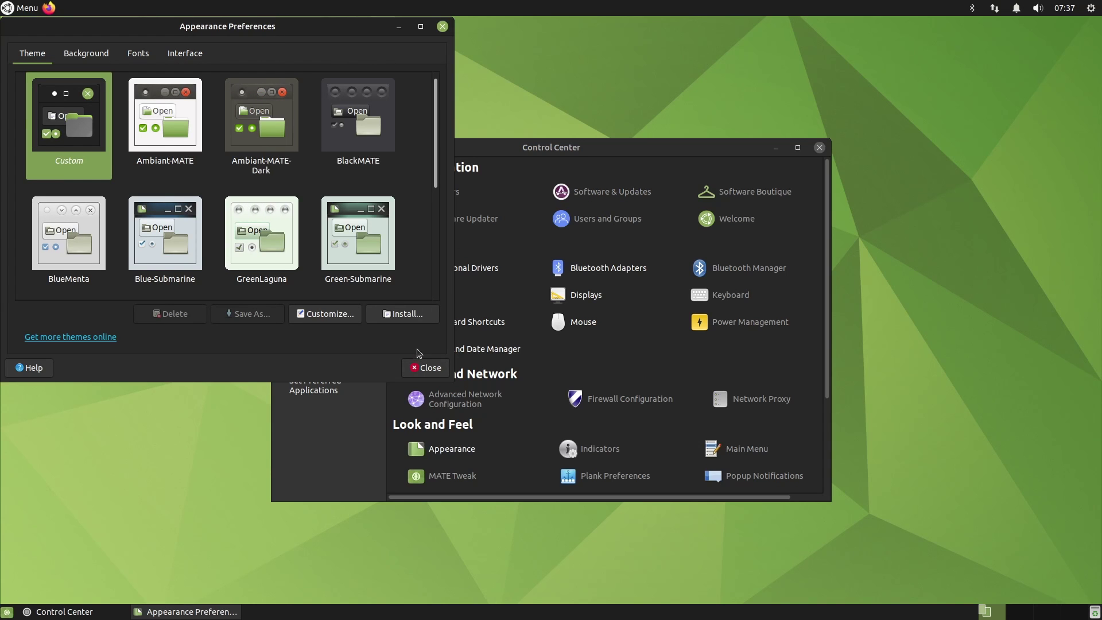
left_click(429, 368)
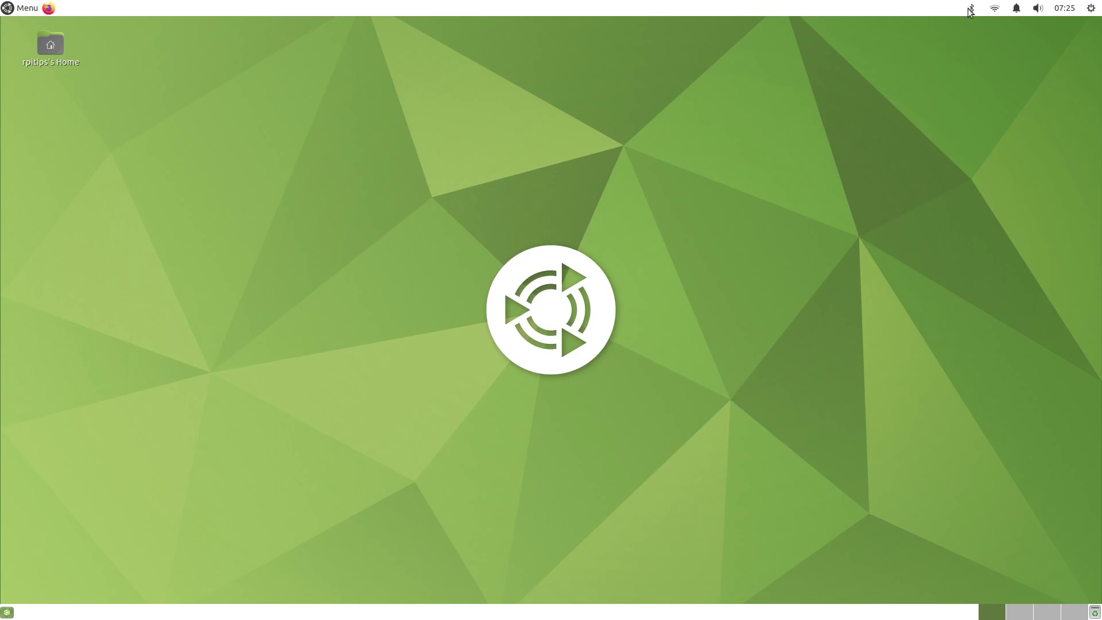
Open Bluetooth Devices, answer the auto-enable prompt, and close the window
left_click(971, 8)
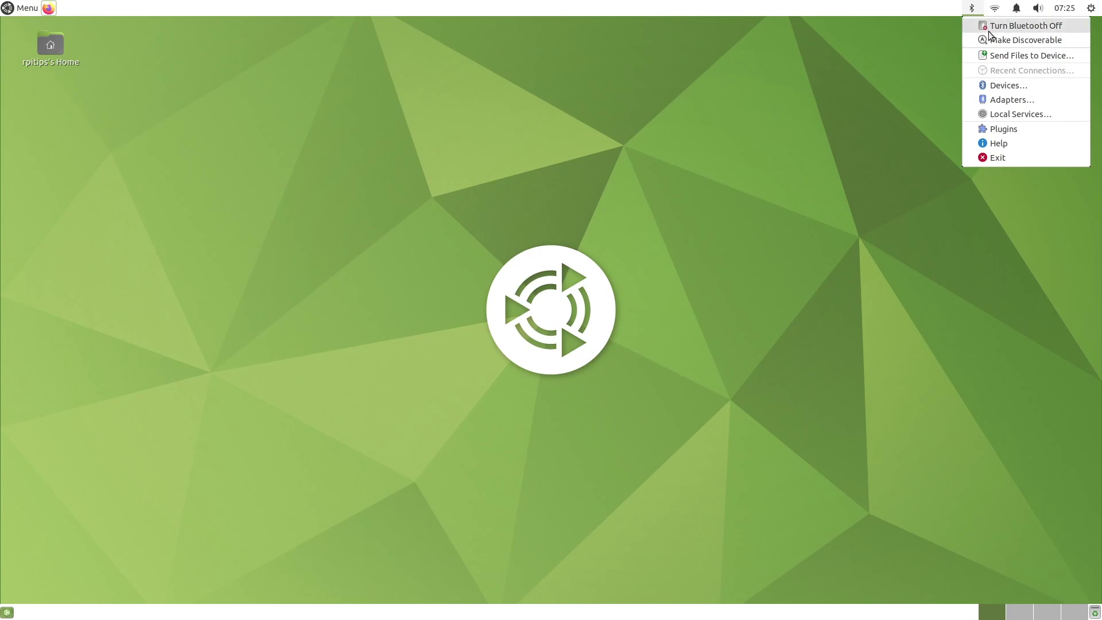
left_click(1008, 85)
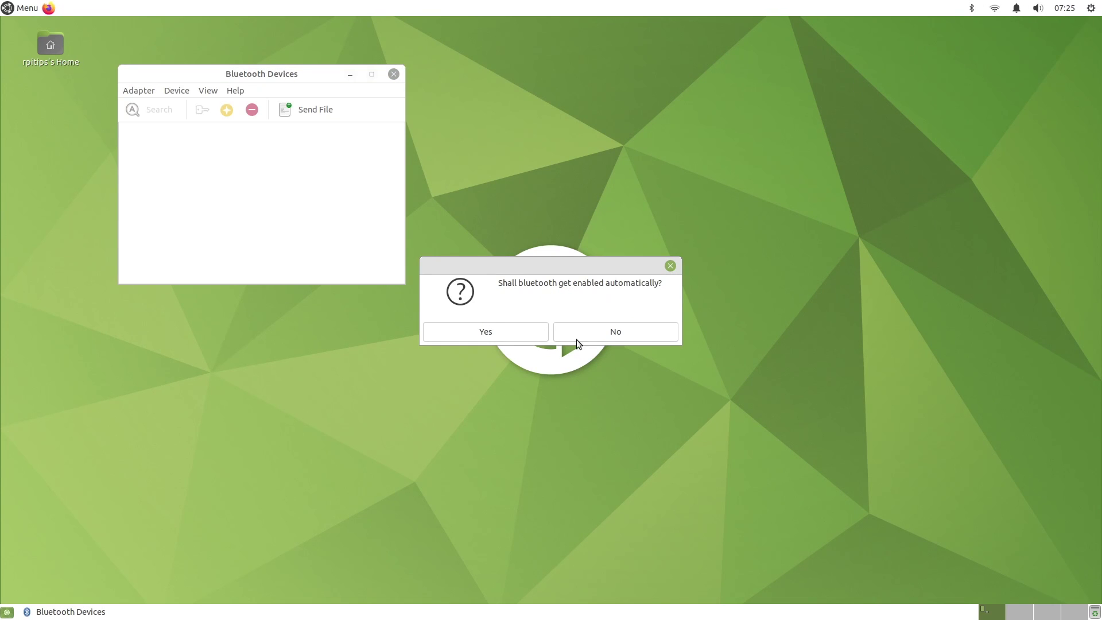
left_click(577, 340)
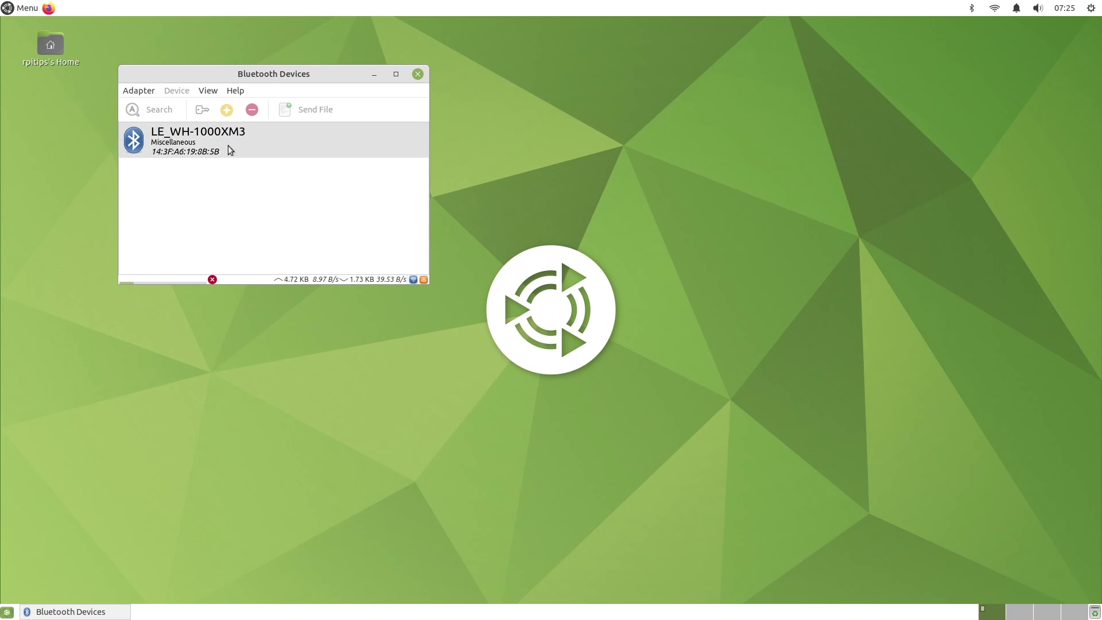
left_click(418, 74)
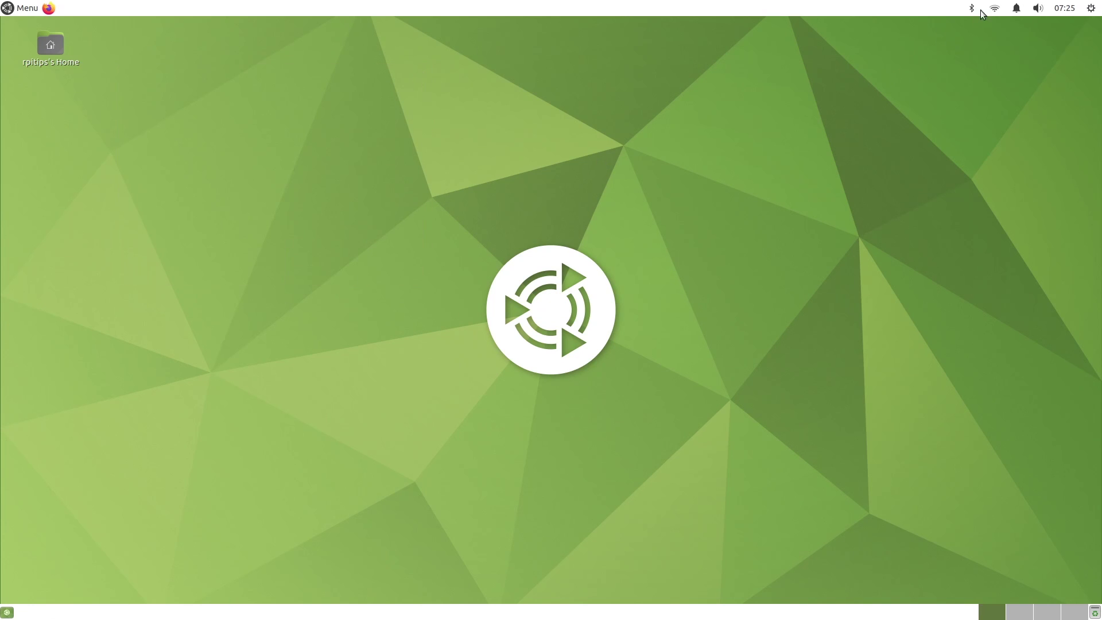
Open Sound Settings from the panel's volume menu
left_click(1027, 8)
mouse_move(1038, 9)
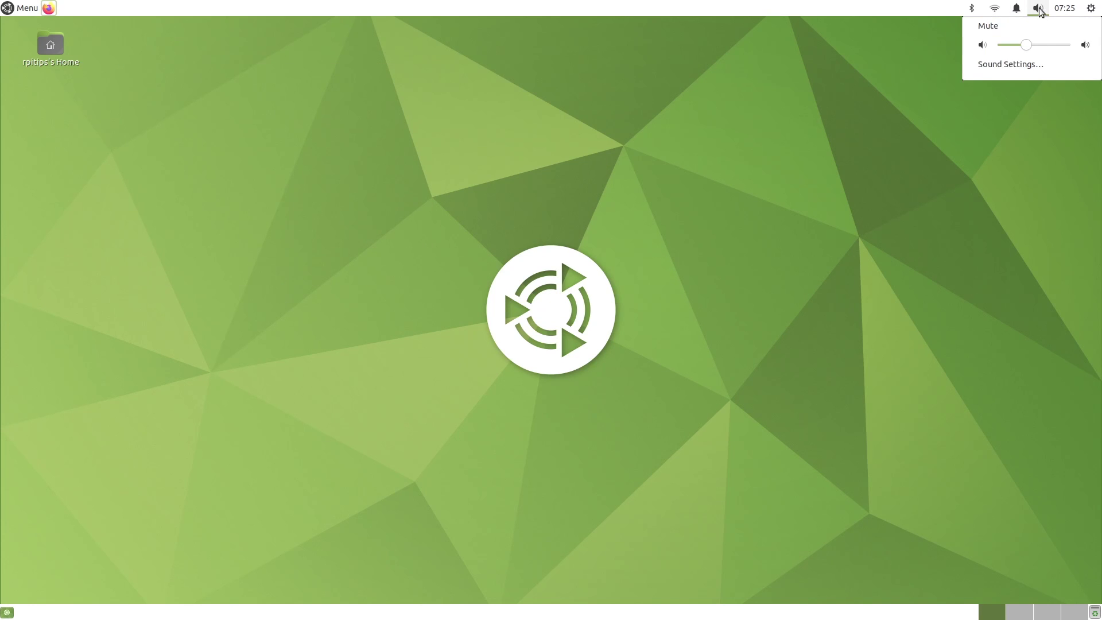
left_click(1033, 69)
Close Sound Preferences and view the CEX 10" and Elgato monitors' display settings in turn
left_click(691, 176)
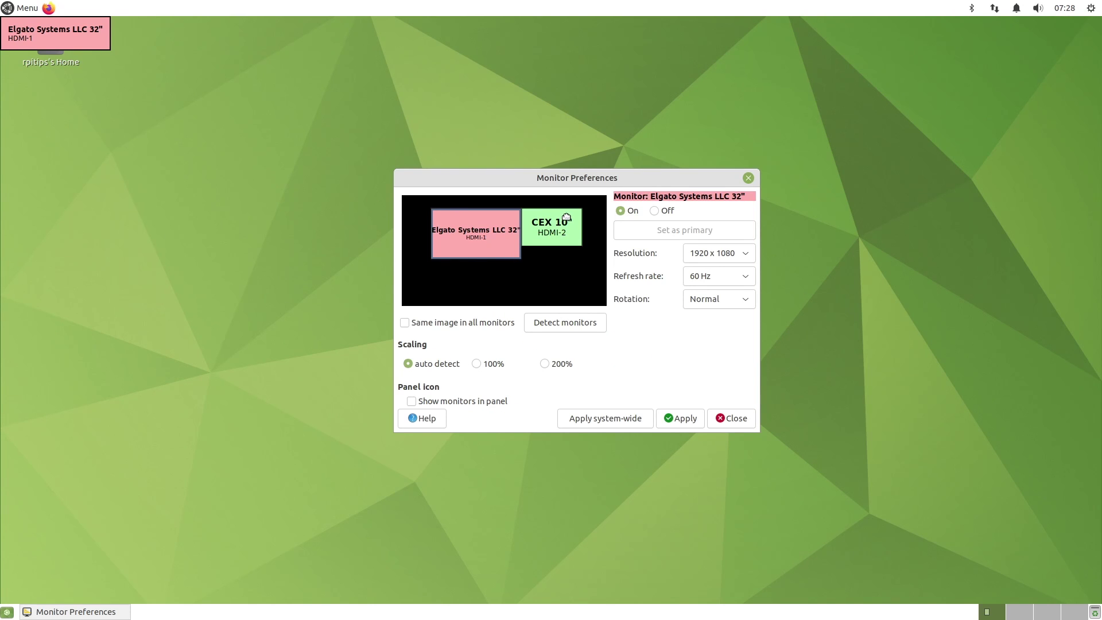
left_click(566, 217)
left_click(487, 231)
left_click(568, 234)
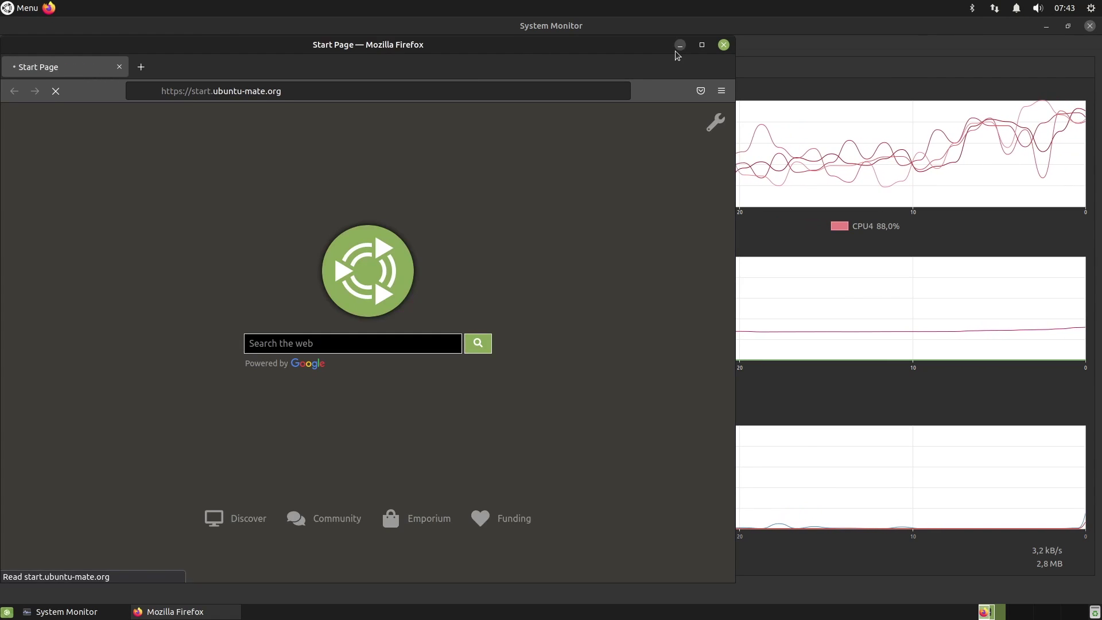
Minimise Firefox to reveal System Monitor's resource graphs
left_click(679, 45)
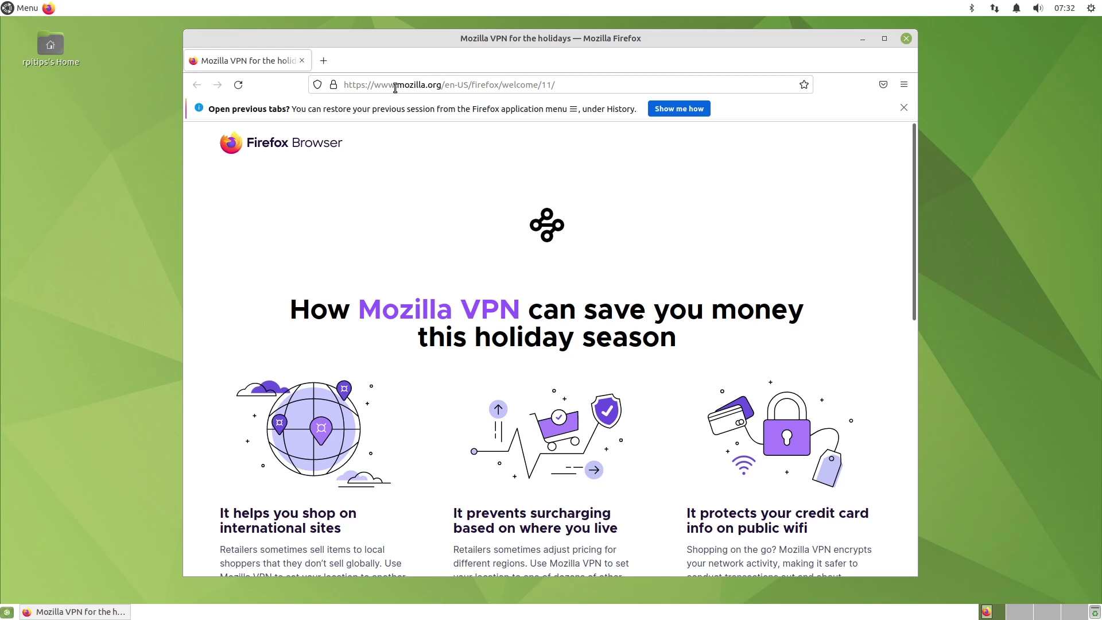
Open the Spring Blender Open Movie on YouTube, show Stats for nerds, and play it full screen
left_click(395, 87)
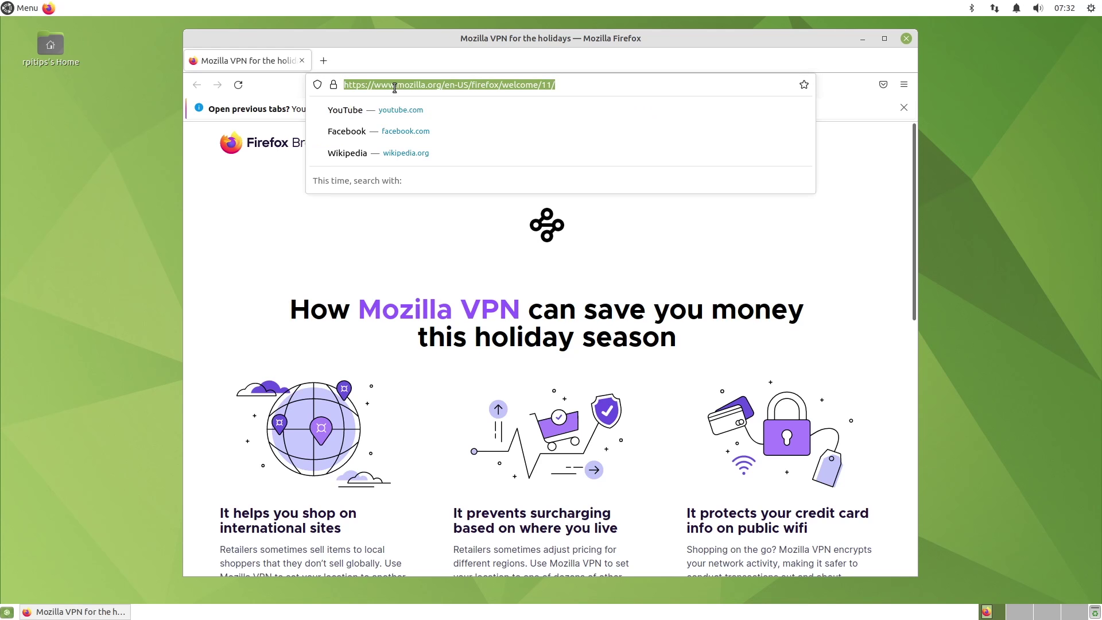
left_click(405, 110)
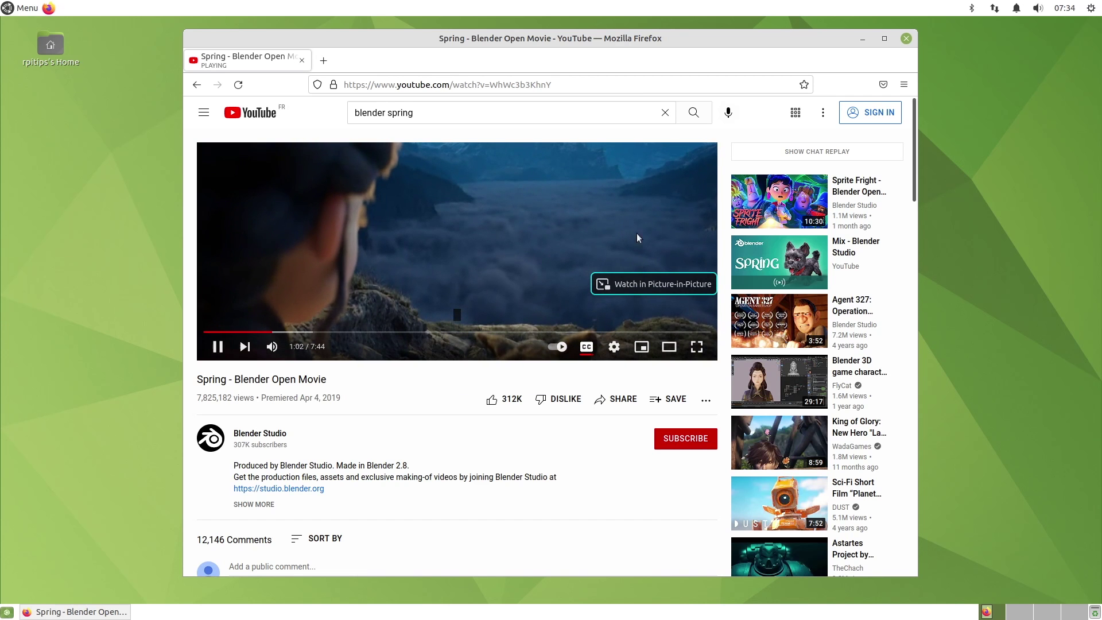
right_click(637, 223)
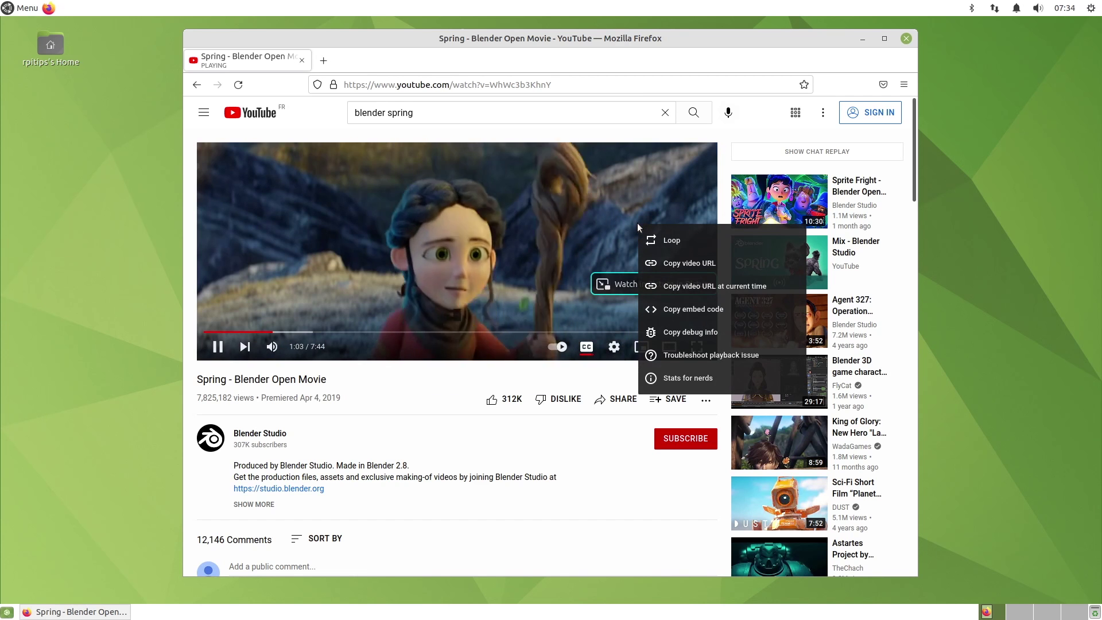
left_click(692, 376)
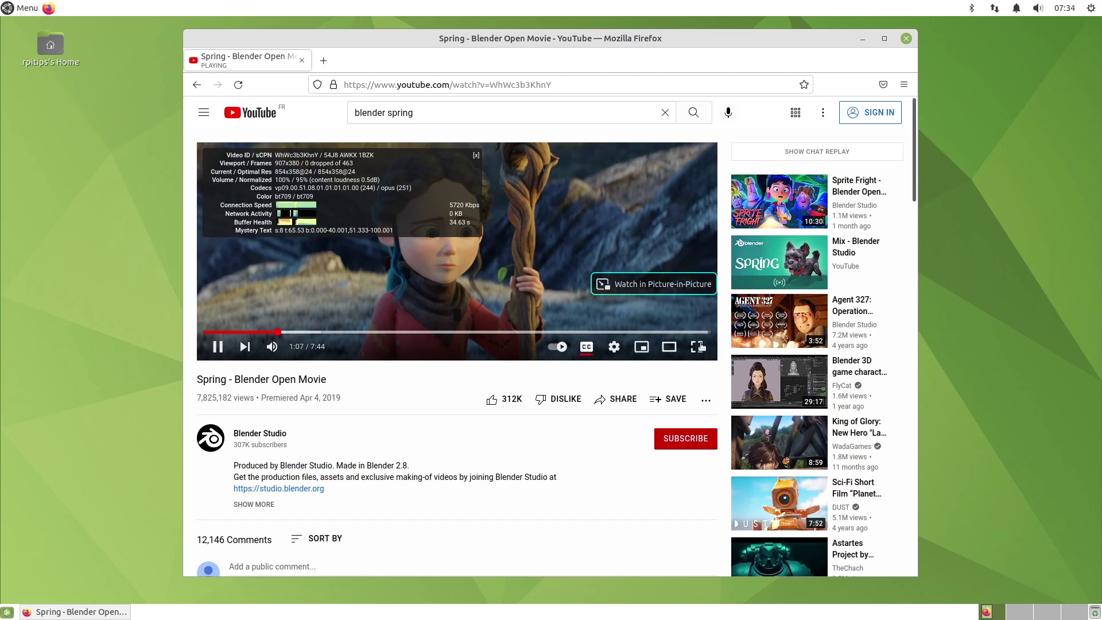
left_click(705, 348)
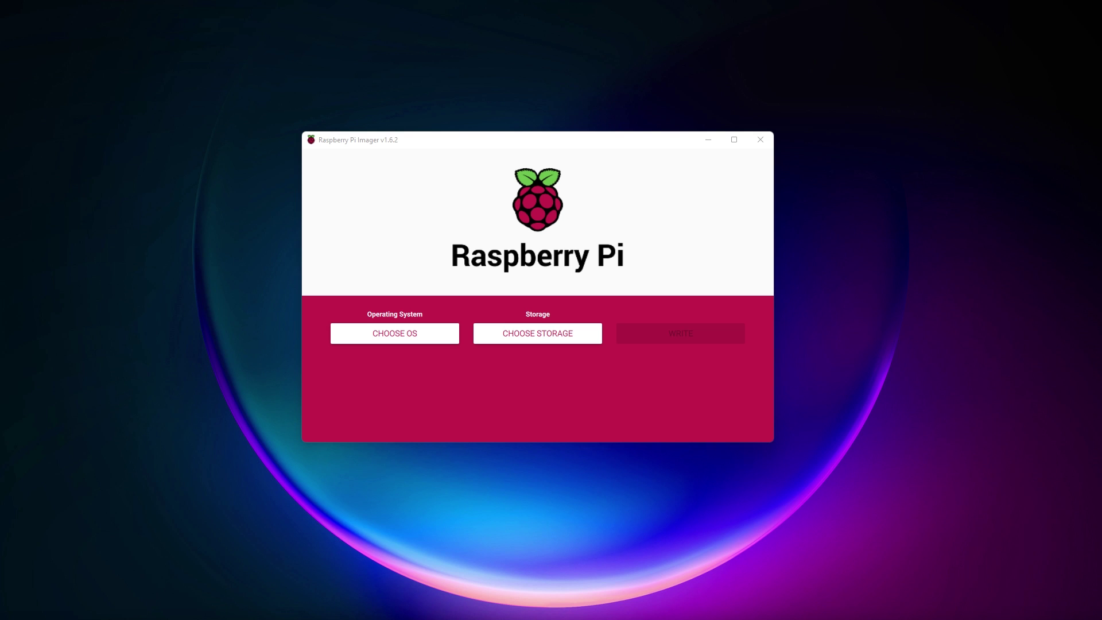
Go to CHOOSE OS > Other general purpose OS > Ubuntu and scroll through the Ubuntu versions
left_click(402, 332)
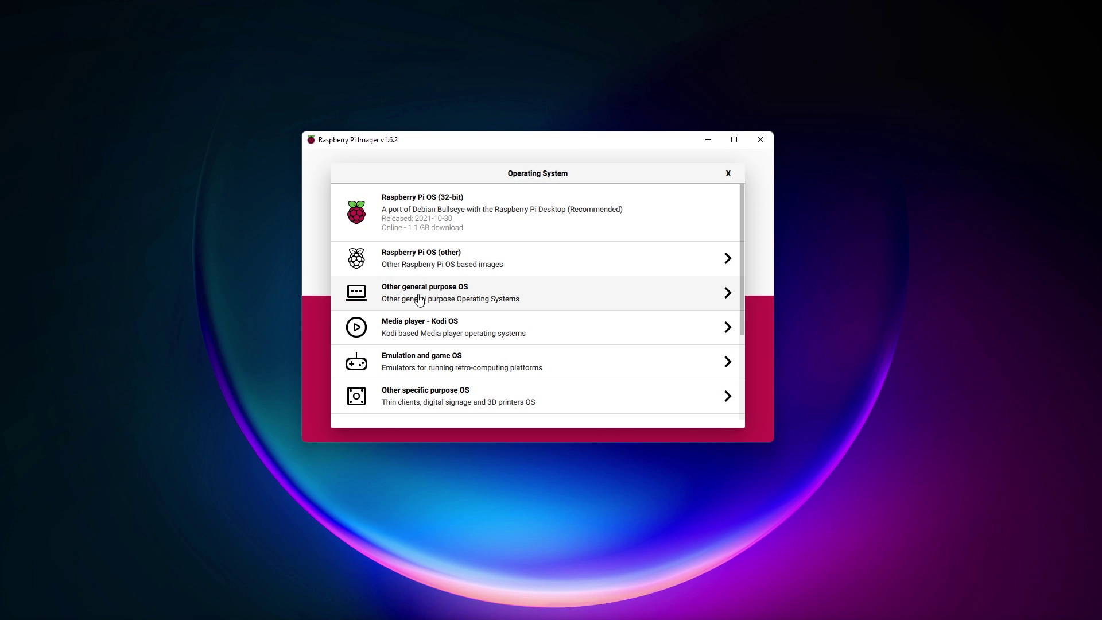
left_click(419, 299)
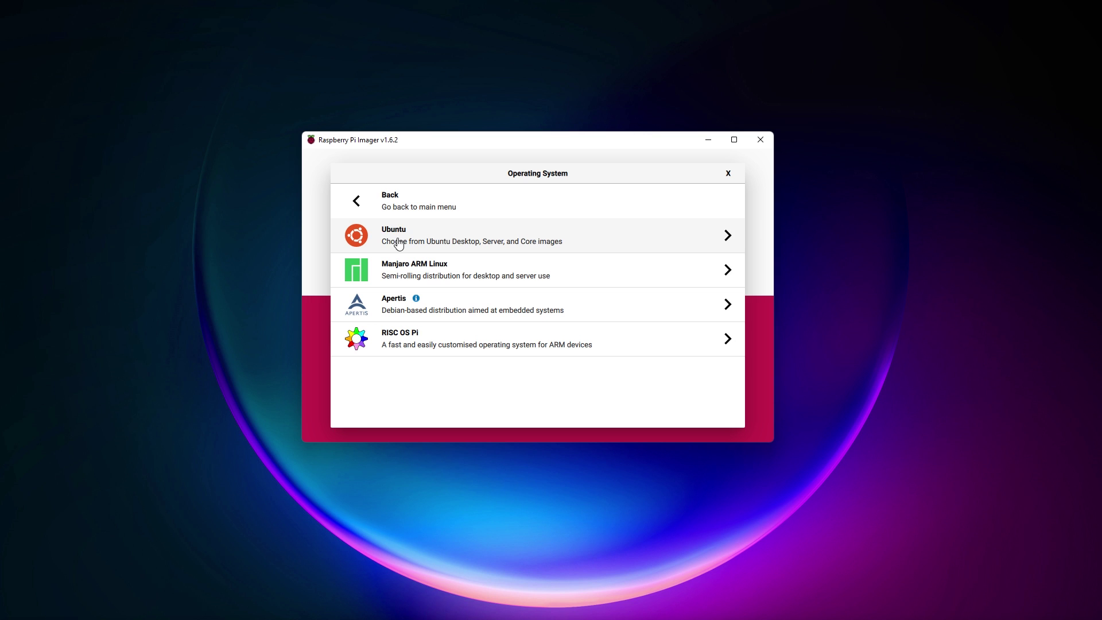
left_click(399, 241)
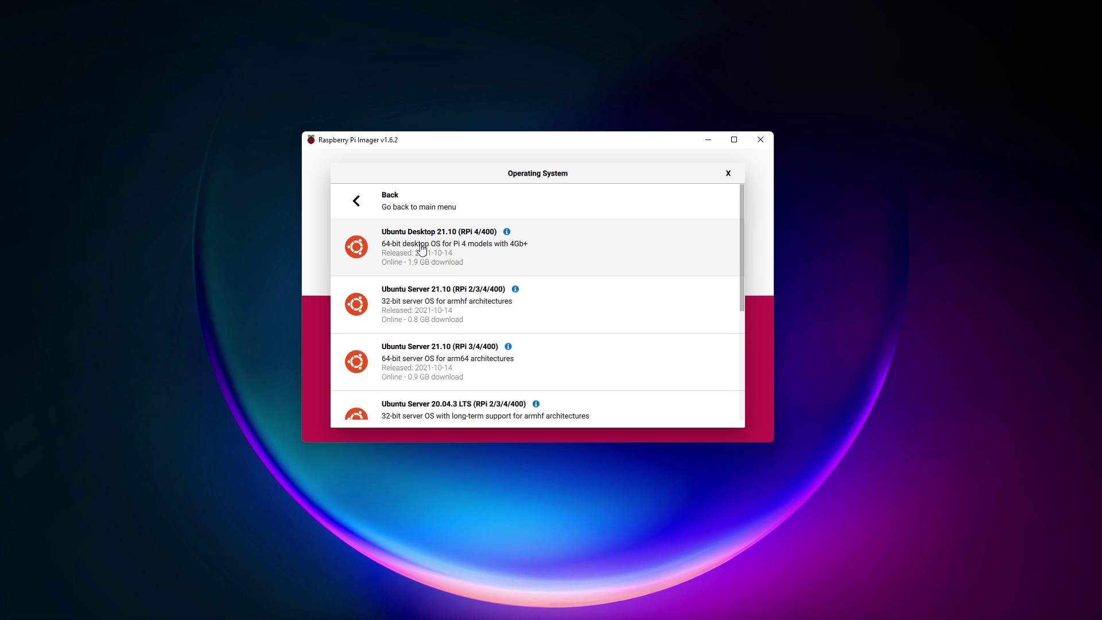
scroll(435, 281, "down", 2)
scroll(435, 287, "down", 2)
scroll(436, 310, "up", 3)
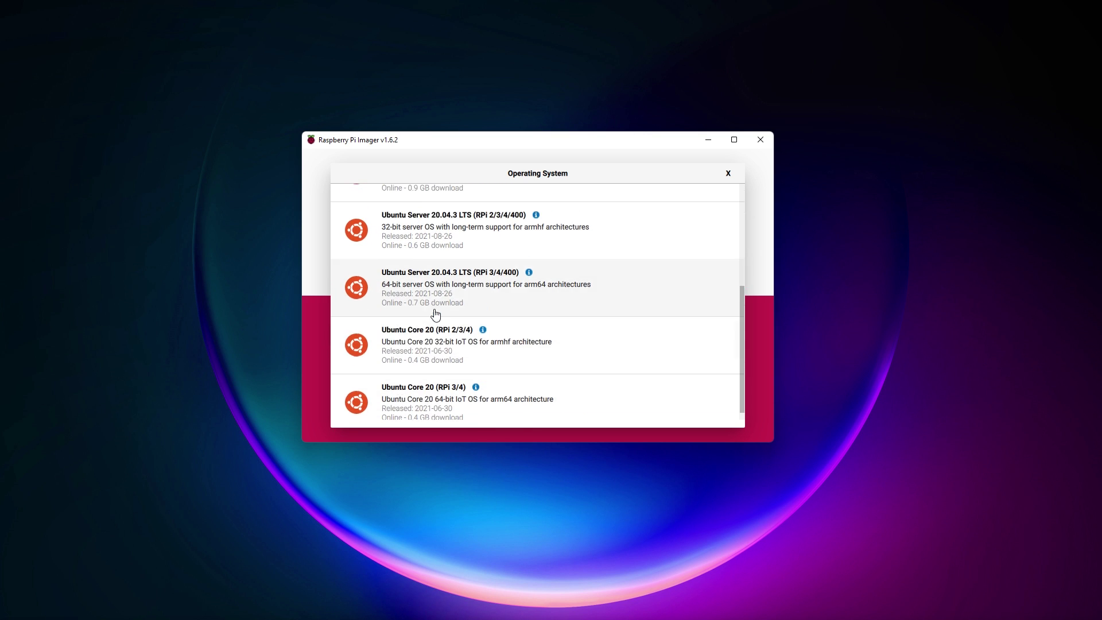
scroll(435, 313, "up", 1)
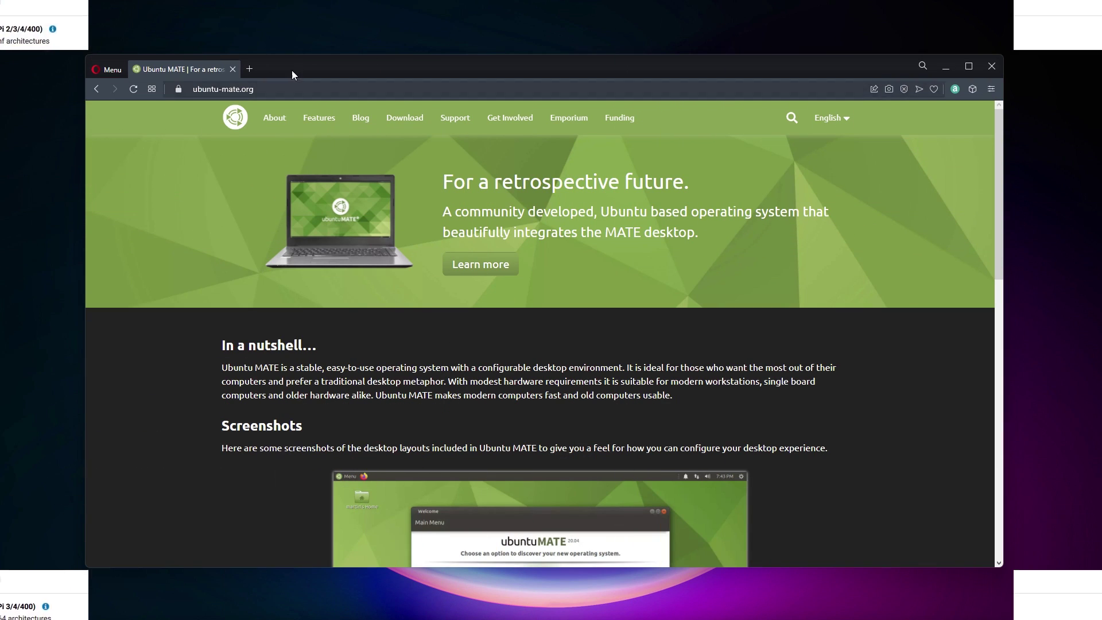
Browse the ubuntu-mate.org homepage and its desktop screenshots
left_click(283, 87)
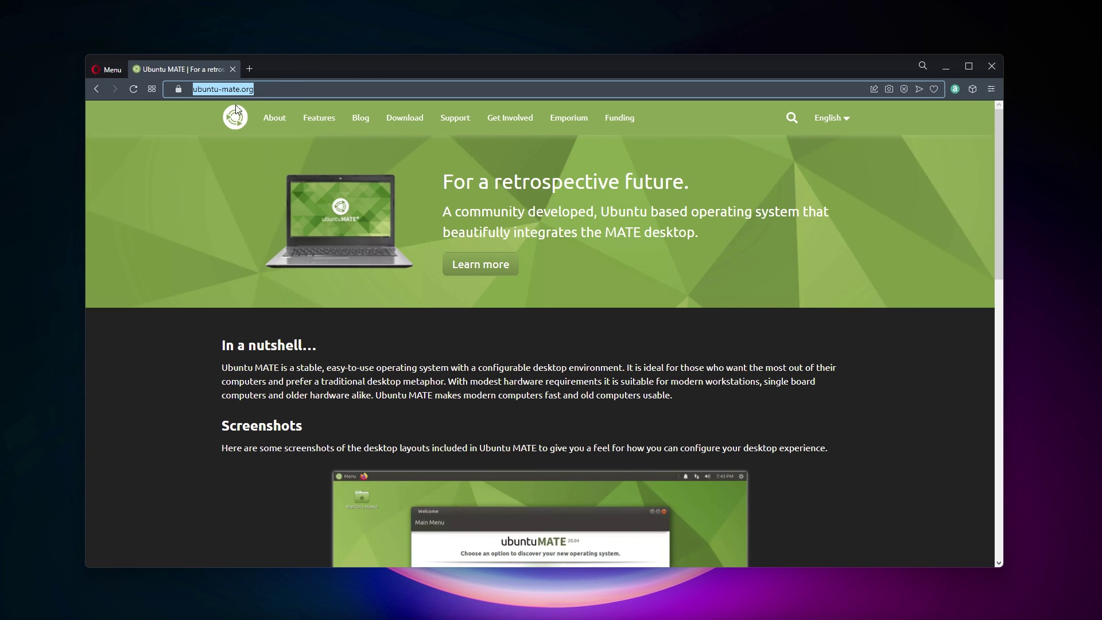
left_click(204, 228)
scroll(341, 233, "down", 5)
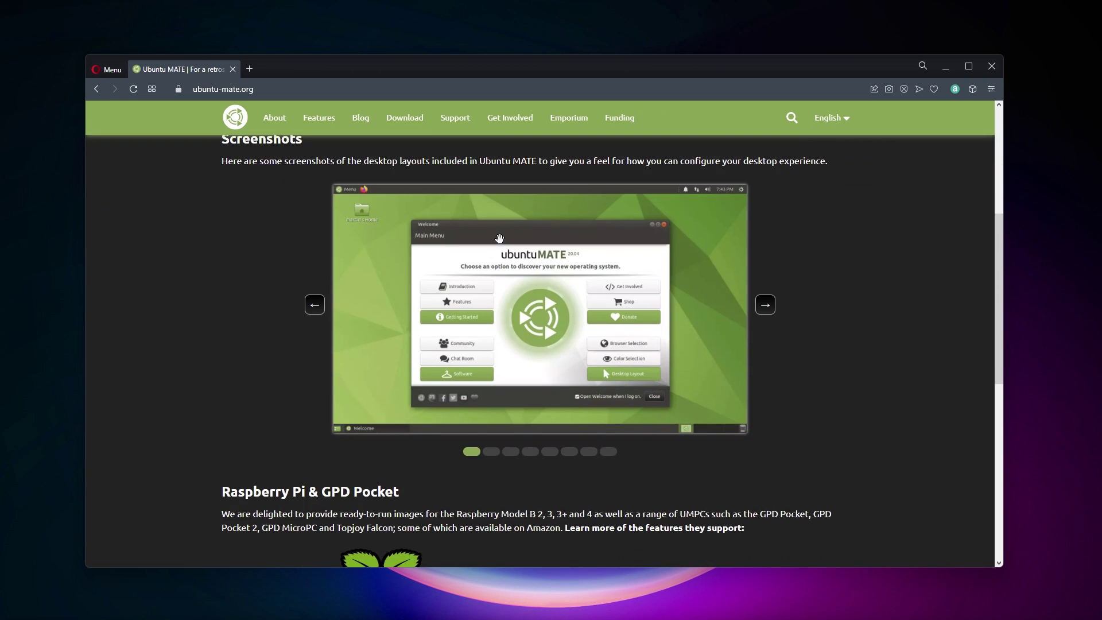
left_click(494, 452)
left_click(514, 452)
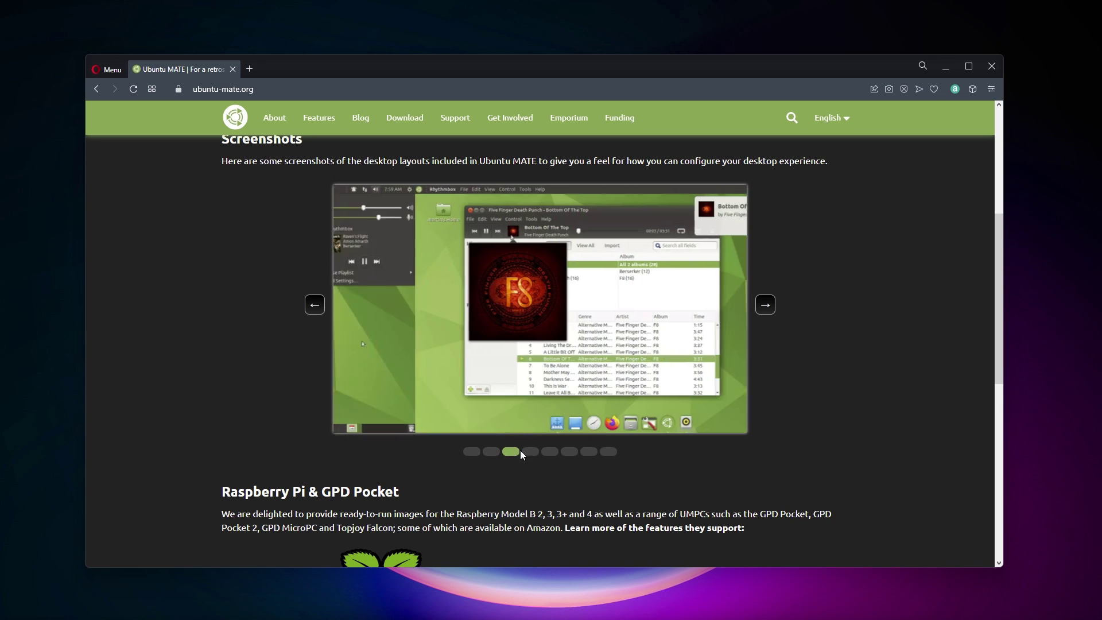
left_click(532, 451)
scroll(512, 468, "down", 1)
scroll(512, 467, "down", 4)
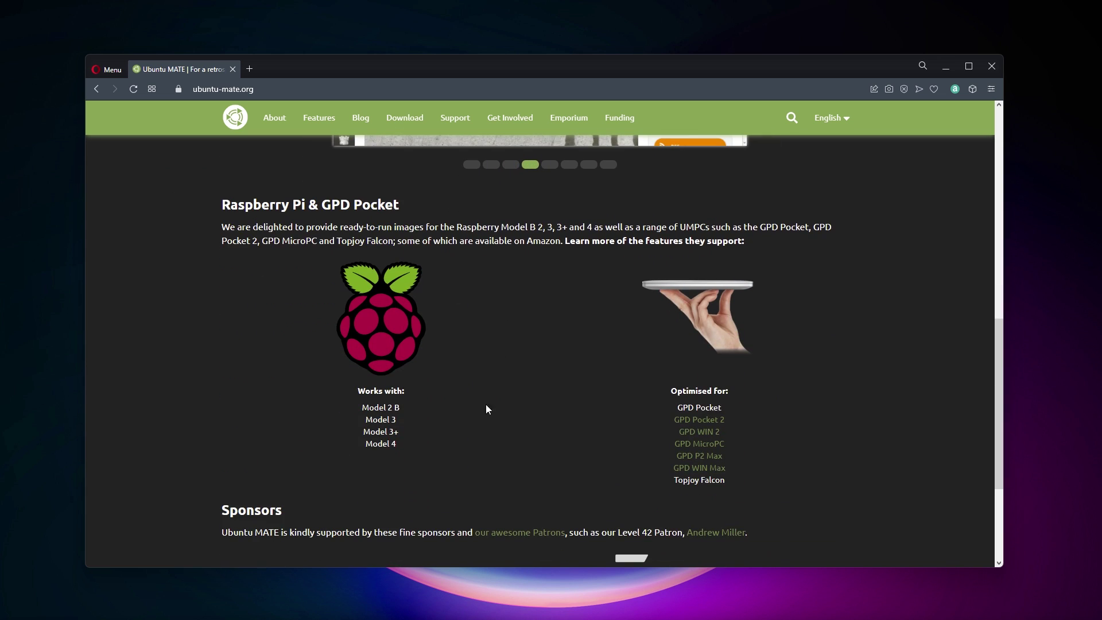
Open the Raspberry Pi download page and review the arm64 RAM recommendation
left_click(370, 316)
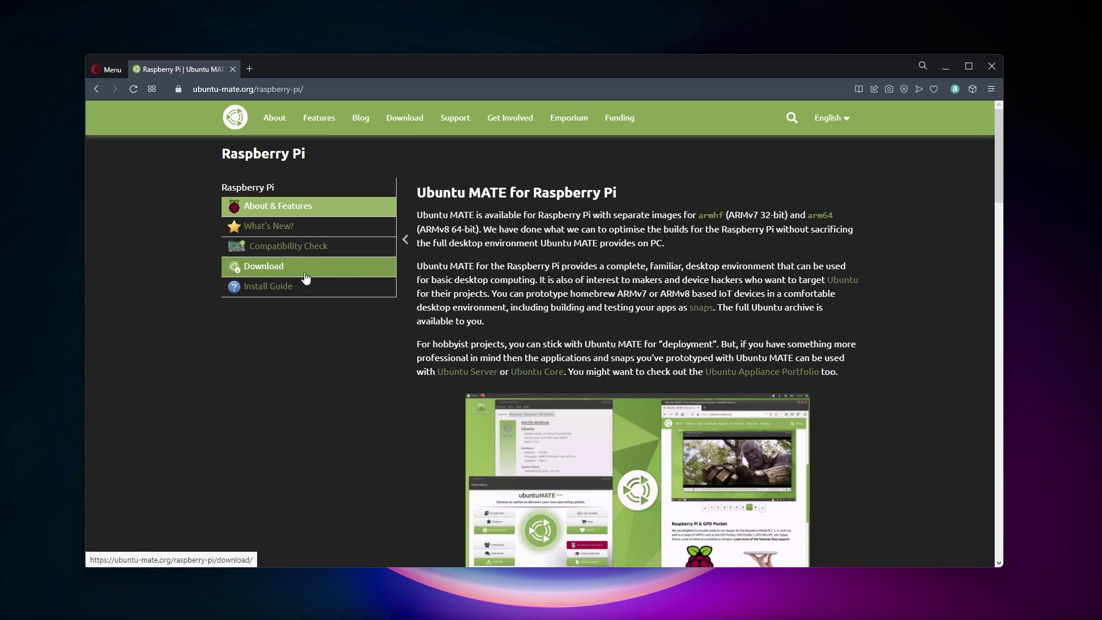
left_click(287, 271)
left_click_drag(508, 194, 628, 194)
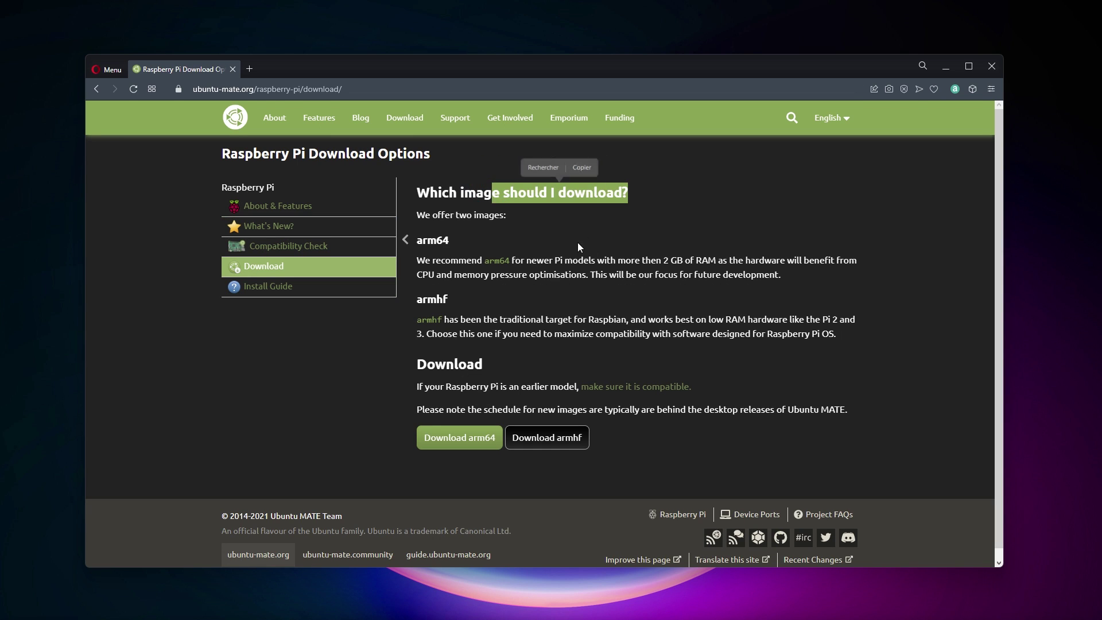
left_click(448, 263)
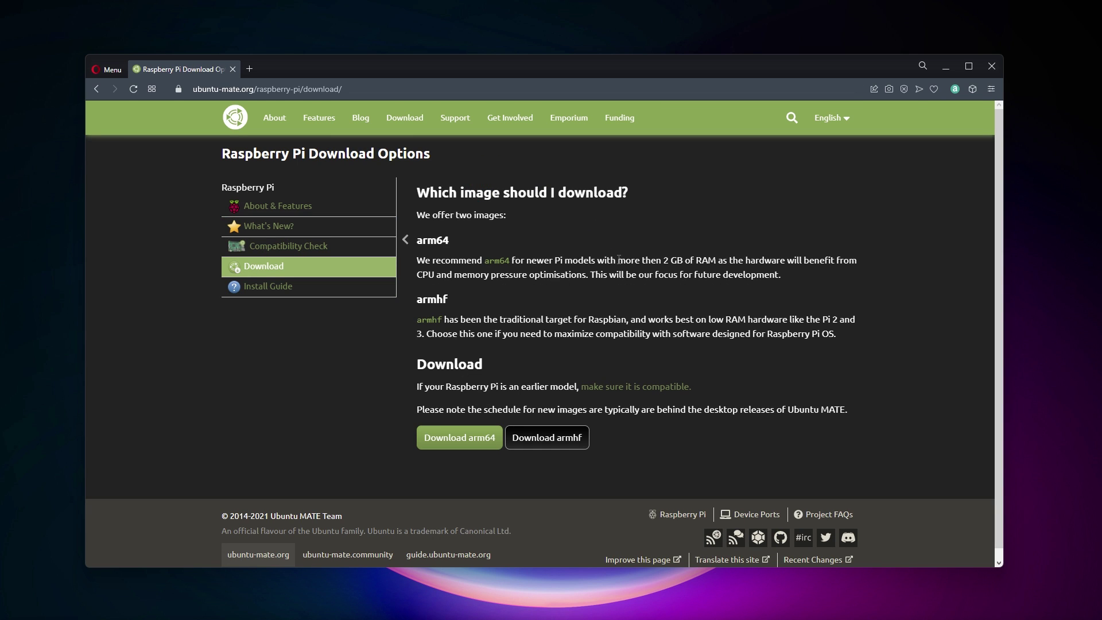
left_click_drag(543, 257, 725, 261)
left_click(706, 230)
Choose the arm64 image, release 21.10 Impish Indri, and start the Direct Download
left_click(459, 441)
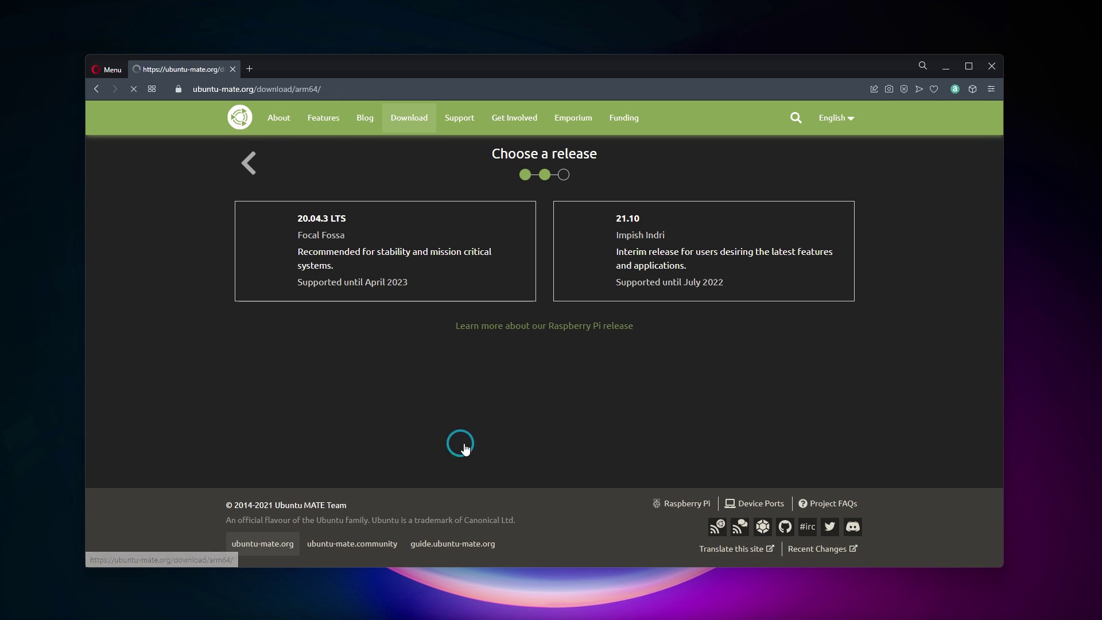
left_click(612, 243)
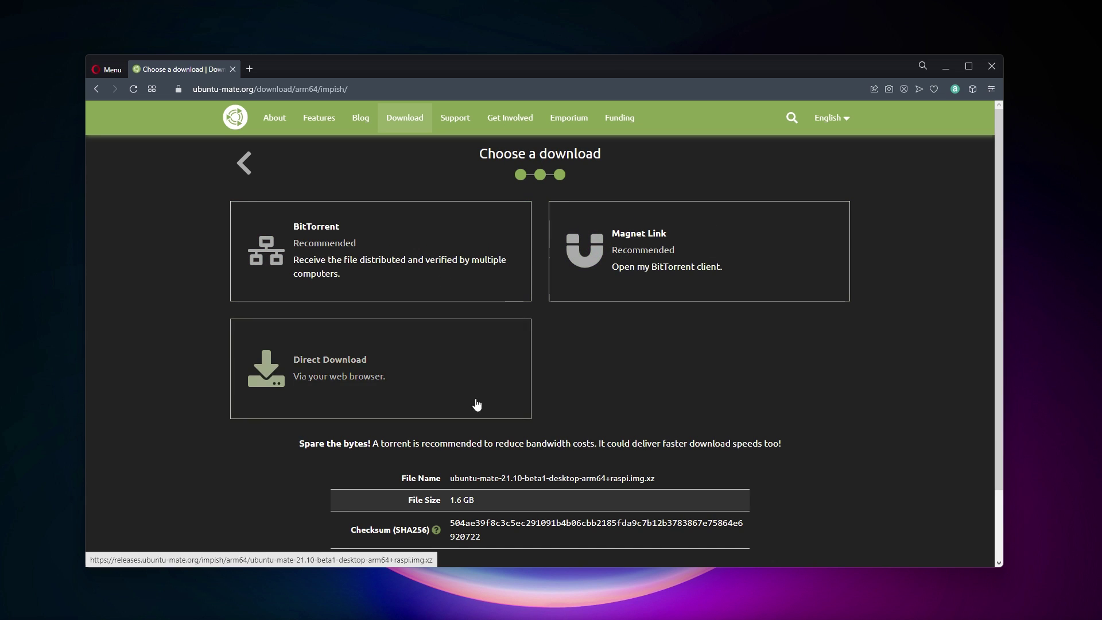
left_click(476, 405)
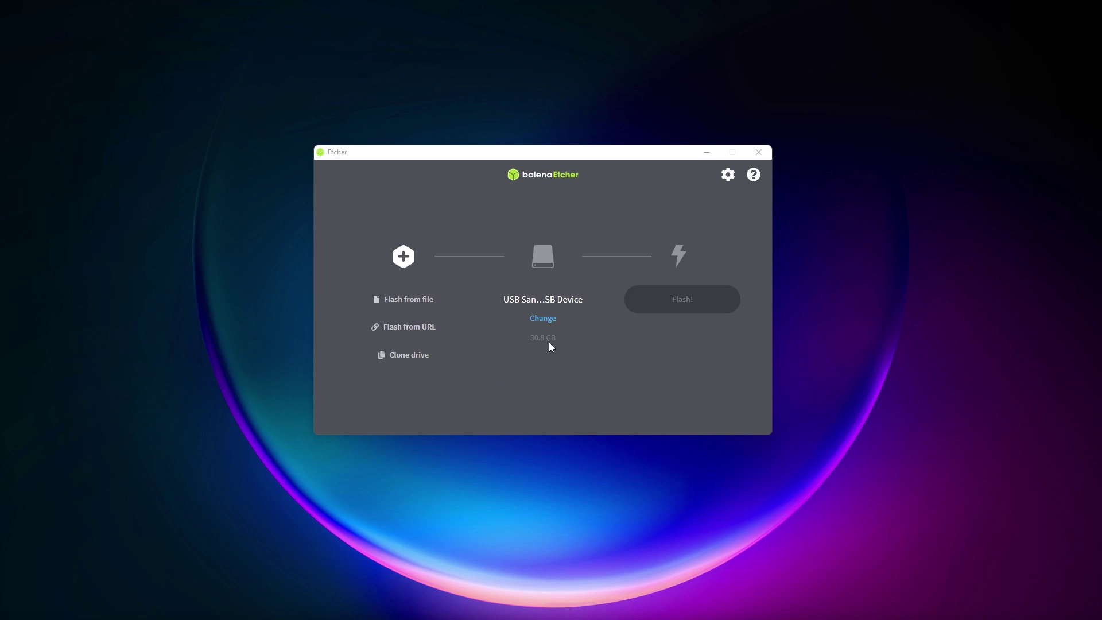
Select the ubuntu-mate .img.xz from Downloads and flash it to the SanDisk USB drive
left_click(422, 299)
left_click(450, 278)
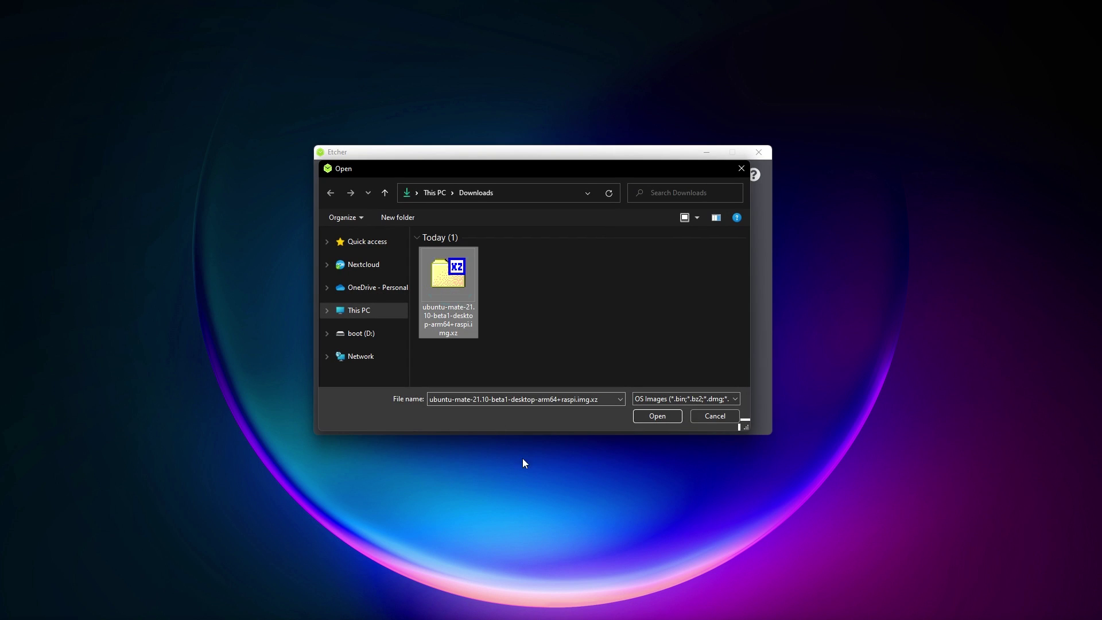
left_click(661, 419)
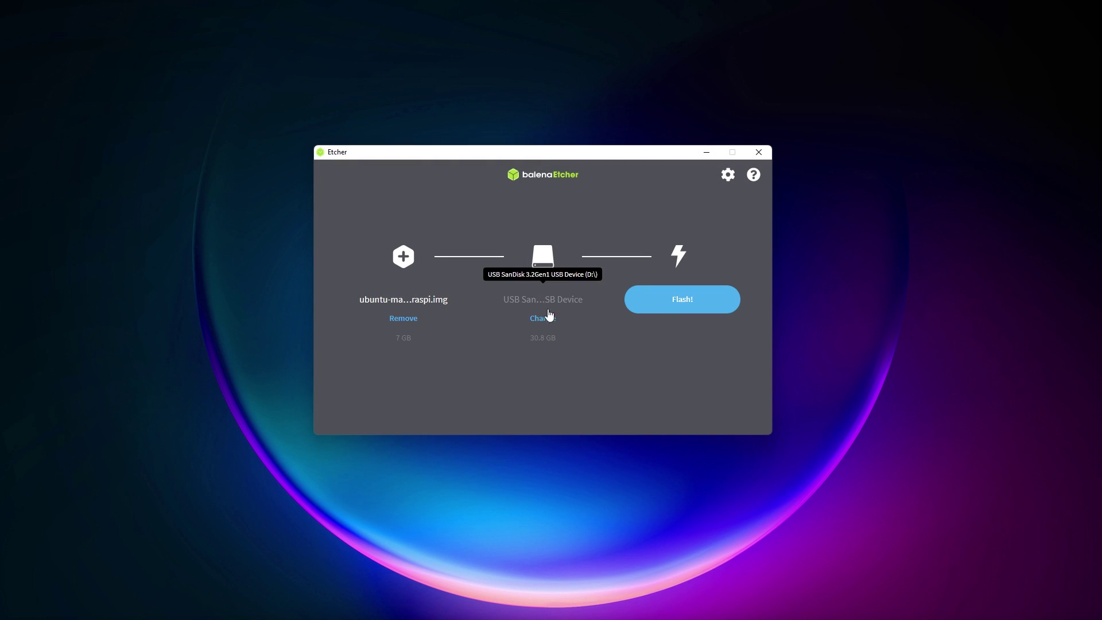
left_click(672, 307)
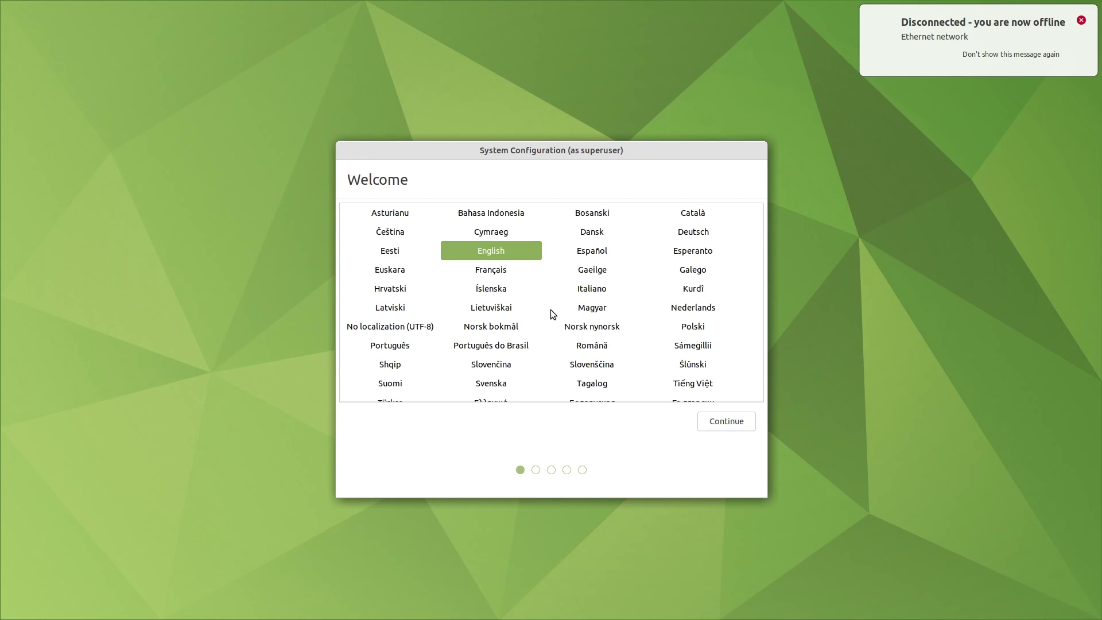
Keep English as the system language and pick a French keyboard layout
key("Home")
left_click(491, 251)
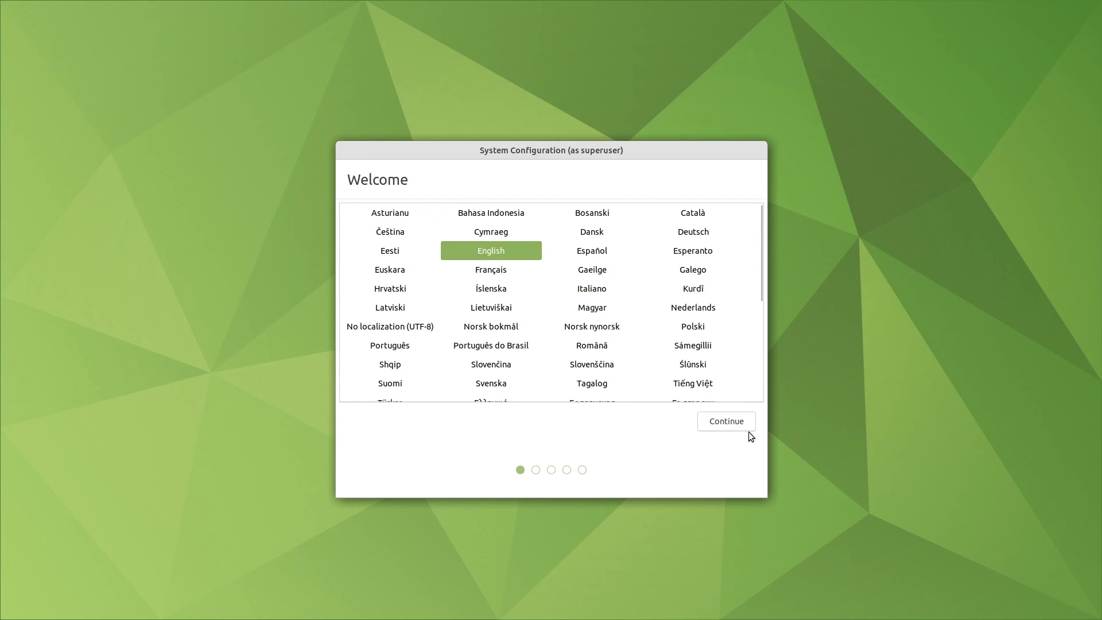
left_click(737, 424)
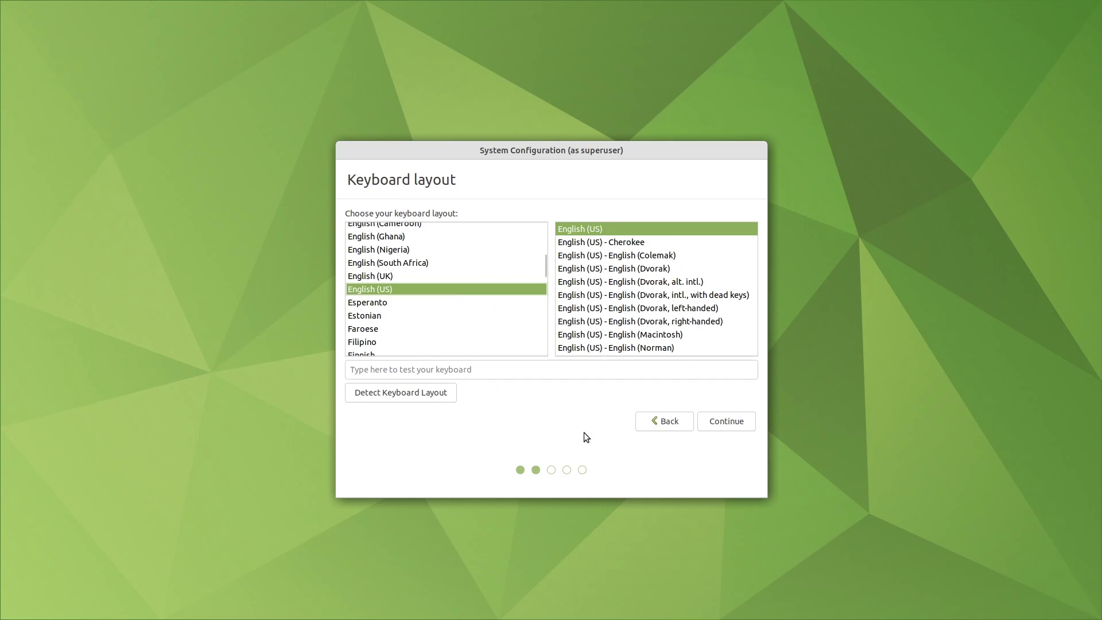
left_click(470, 301)
key("Down")
key("Down")
key("Down")
key("Down")
key("Down")
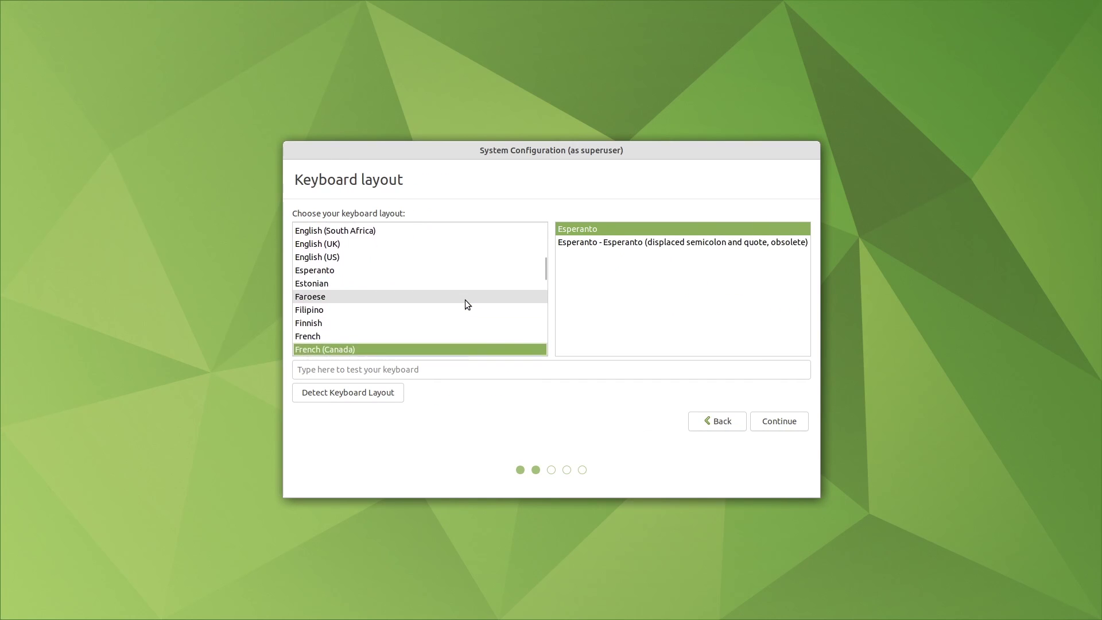
Skip the wireless setup and set the timezone to Paris on the map
left_click(782, 420)
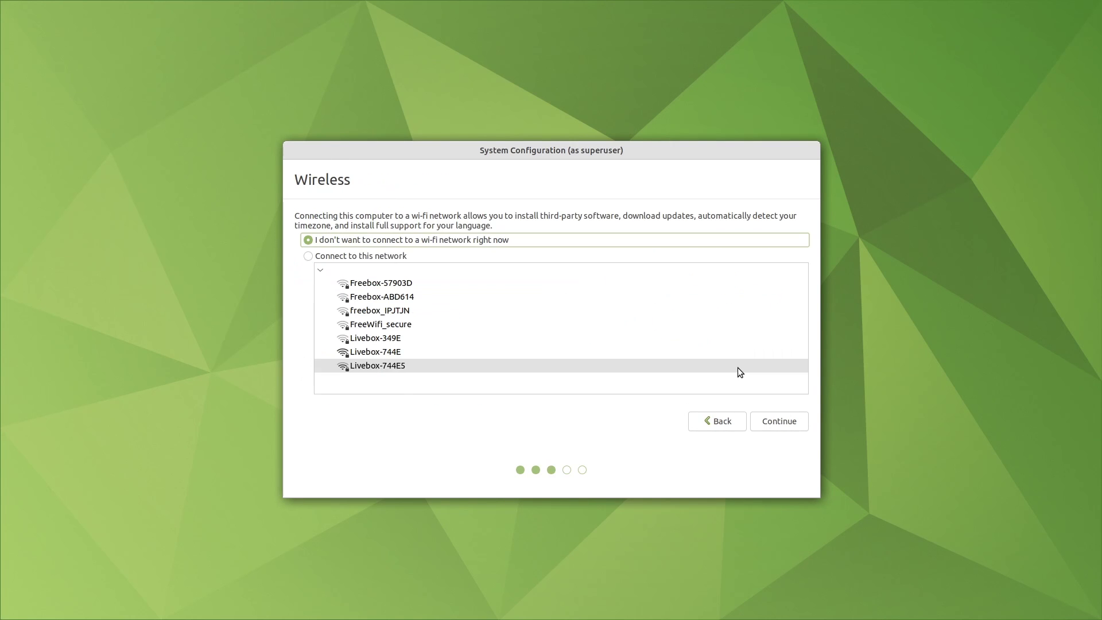
left_click(794, 422)
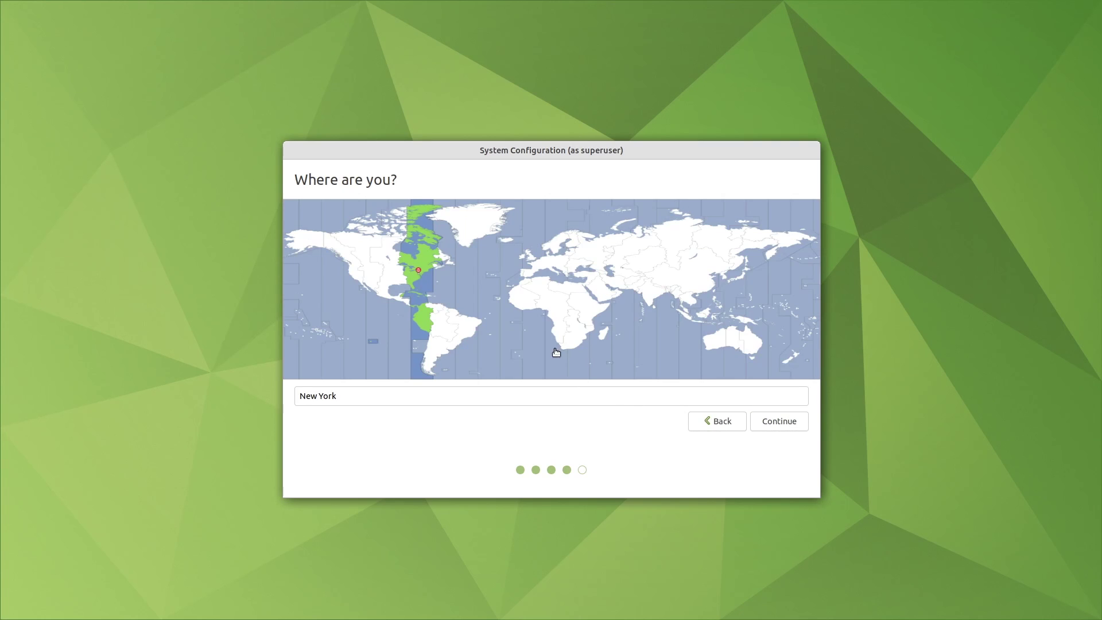
left_click(538, 271)
Enter the account's name, then type a password and its confirmation
left_click(785, 423)
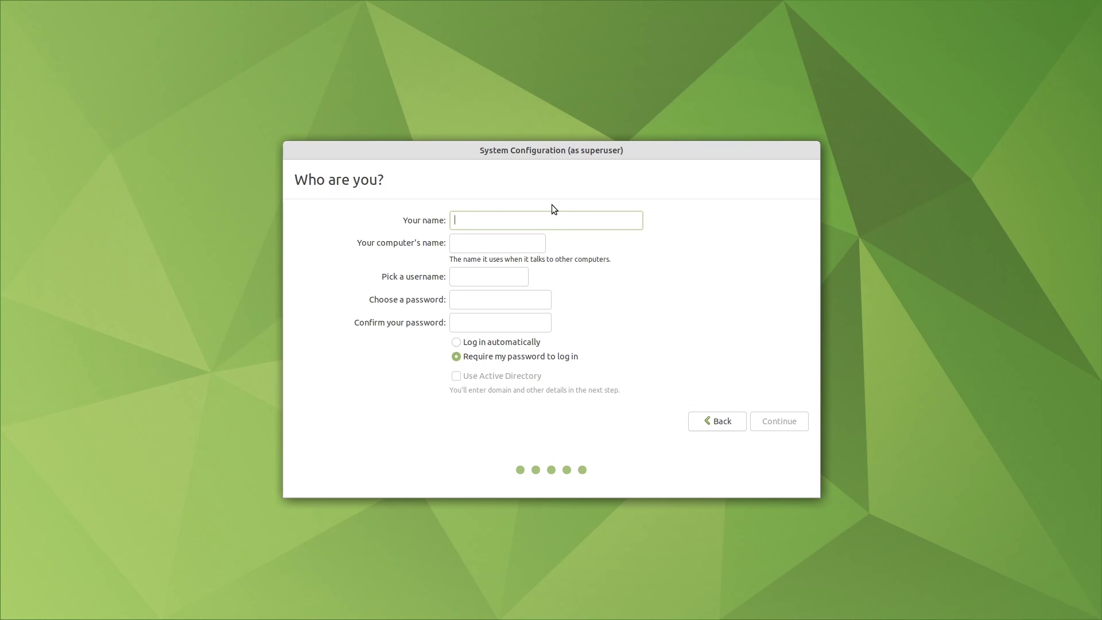
type("rpitips")
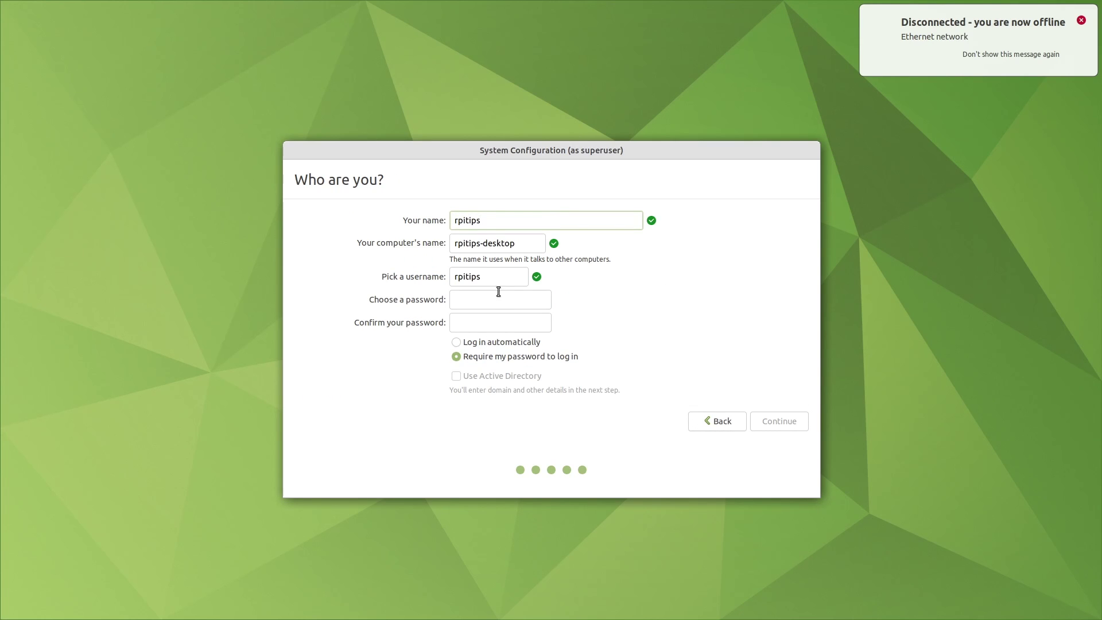
left_click(498, 298)
type("password")
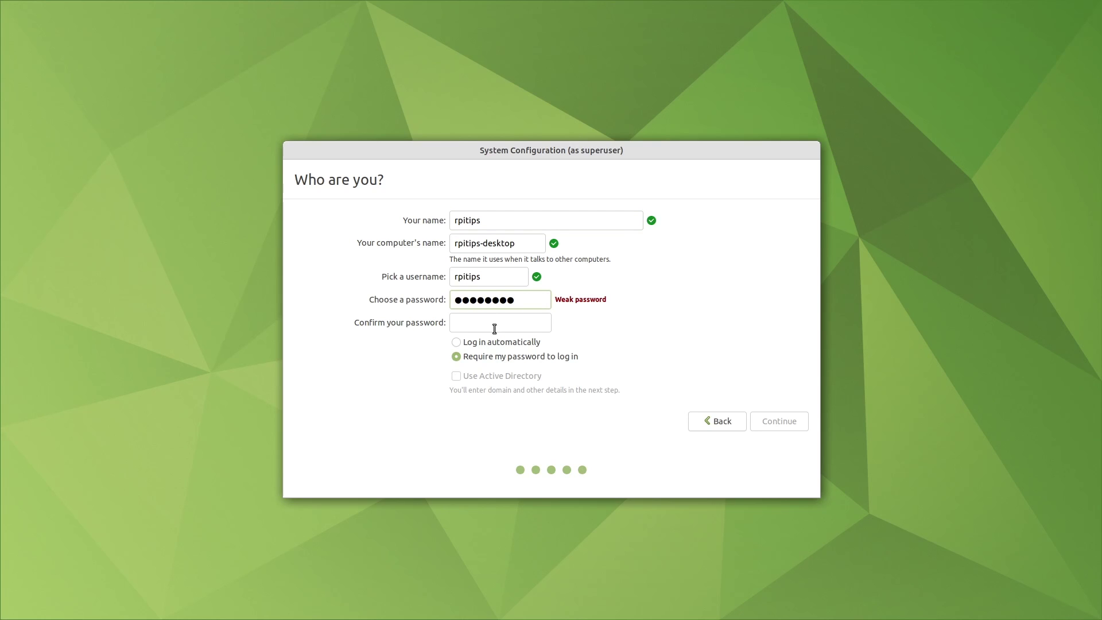
left_click(495, 328)
type("password1")
Correct the mismatched password entries and clear the confirmation field
left_click(539, 302)
key("BackSpace")
key("BackSpace")
key("BackSpace")
key("BackSpace")
key("BackSpace")
key("BackSpace")
key("BackSpace")
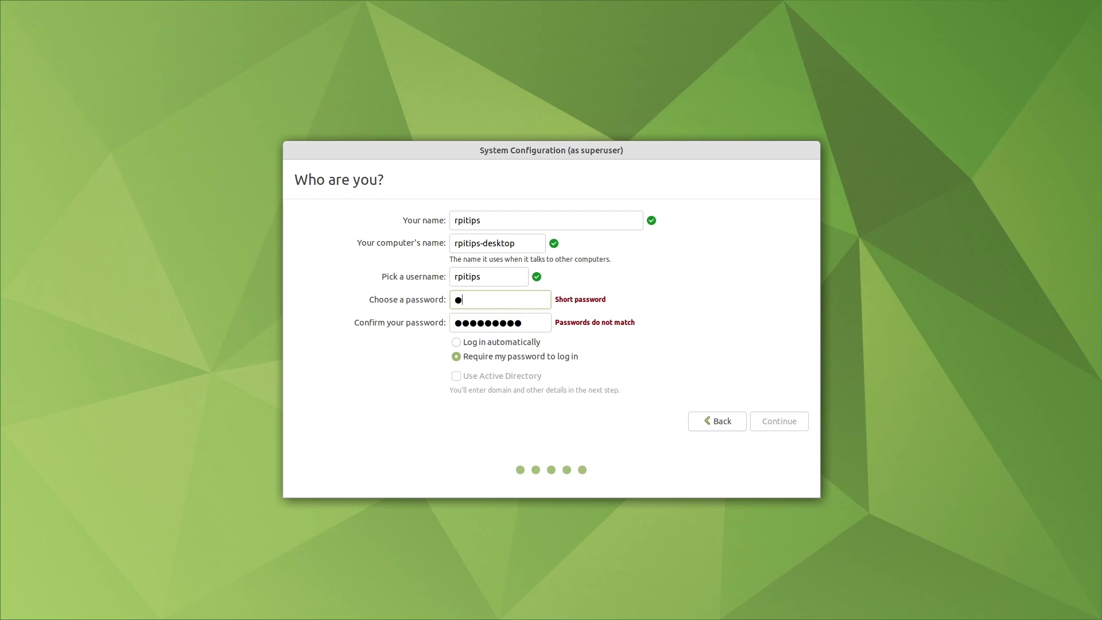
type("assword")
key("Tab")
type("passwo")
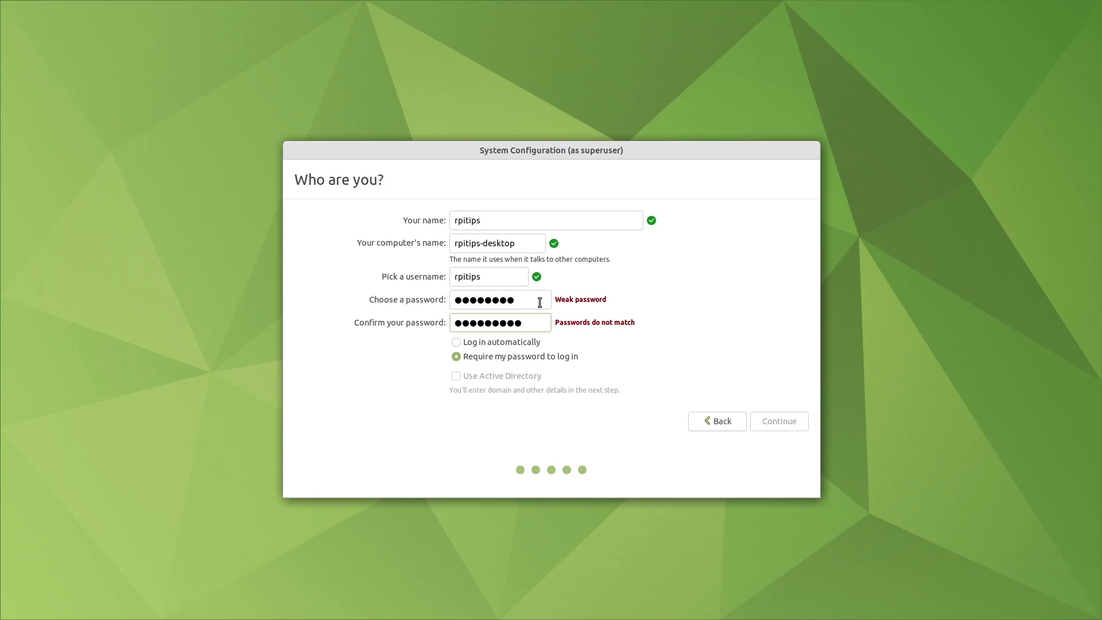
left_click(716, 421)
left_click(779, 421)
type("pas")
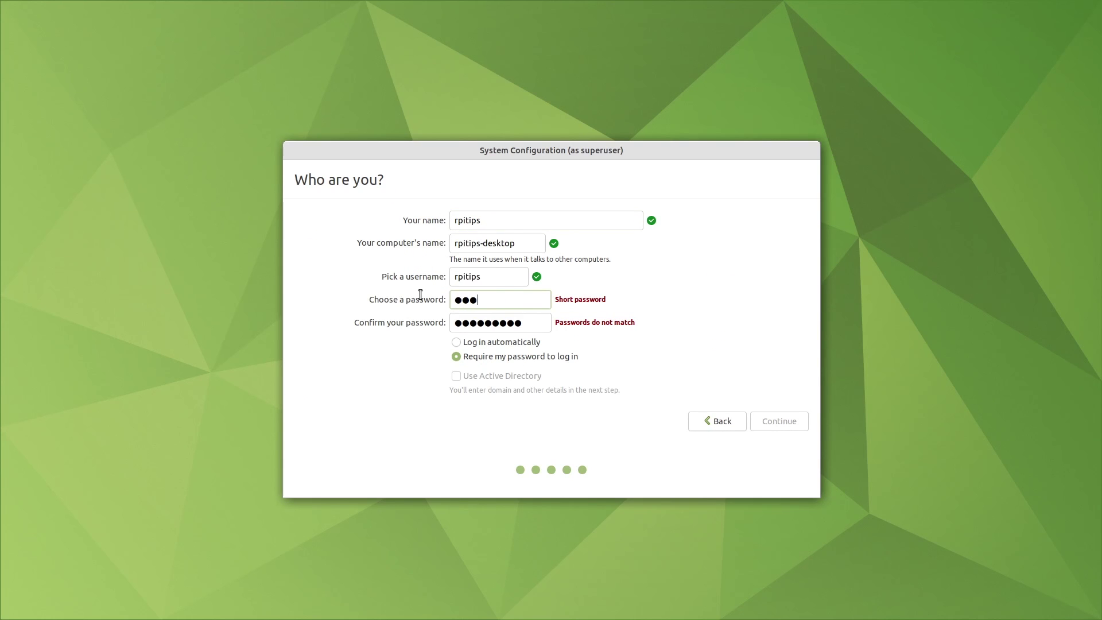
type("sword")
key("Tab")
key("BackSpace")
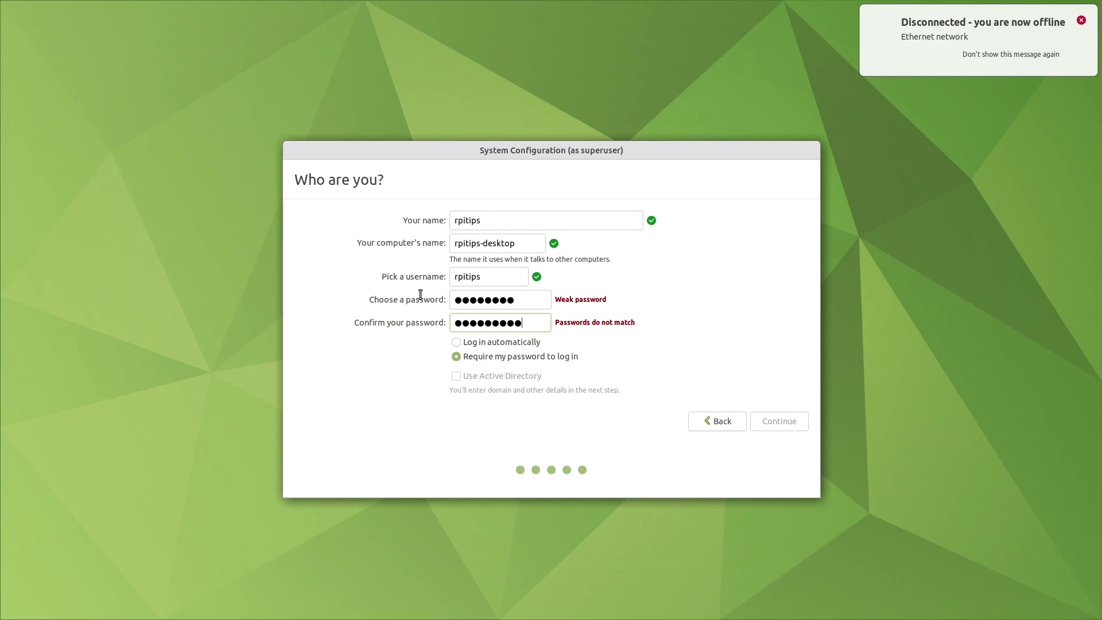
key("shift+Tab")
key("BackSpace")
Re-enter the same password in both fields and enable automatic log-in
key("Tab")
key("BackSpace")
left_click(514, 302)
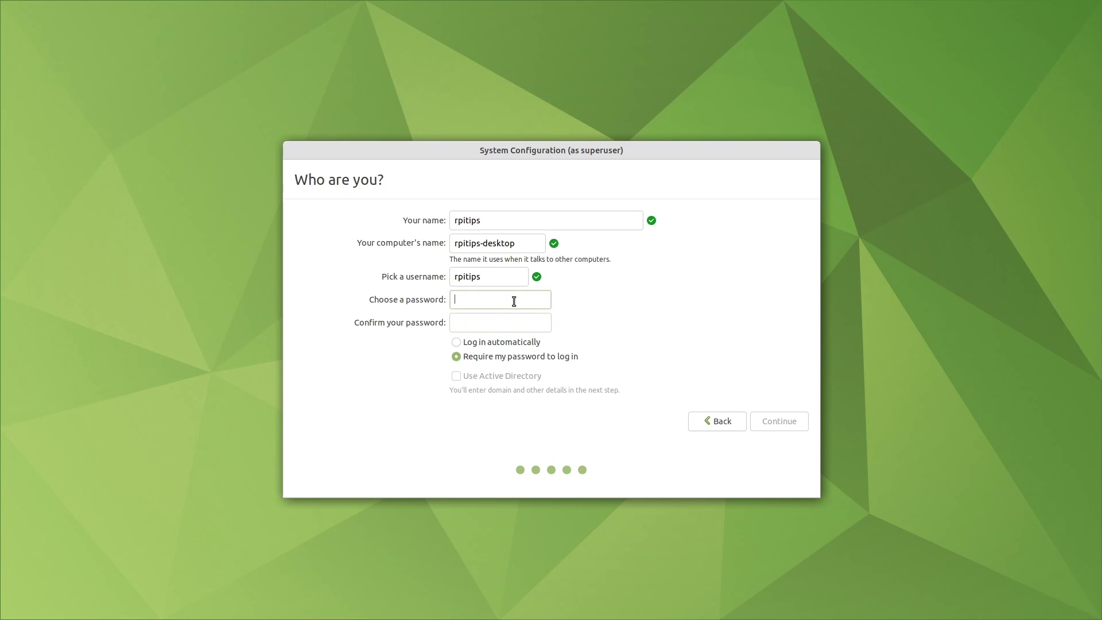
type("password1")
left_click(492, 321)
type("password1")
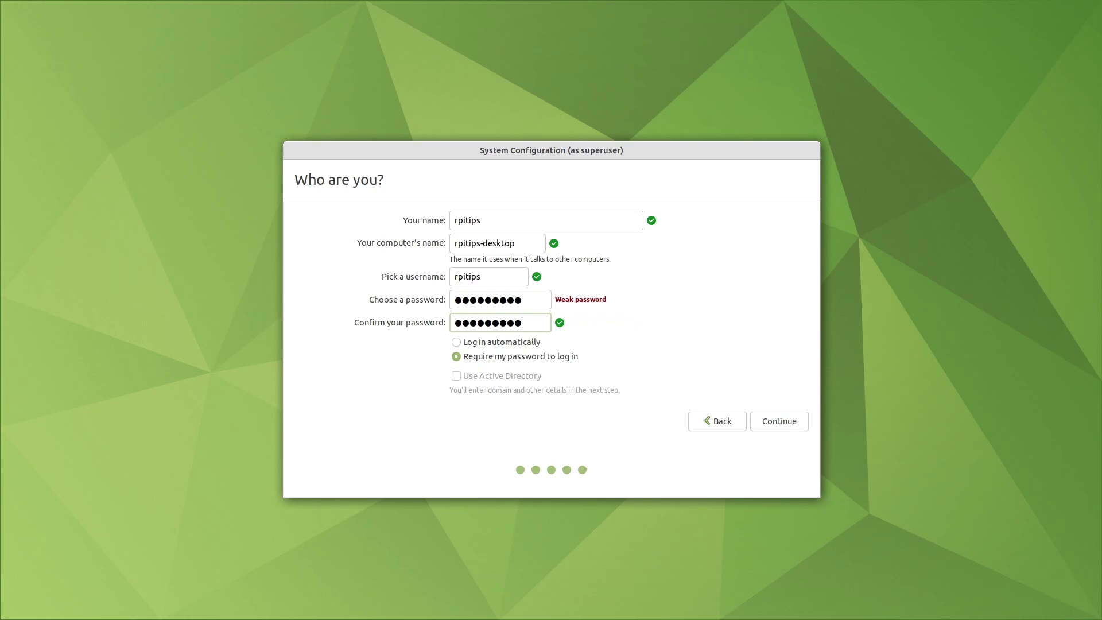
left_click(498, 343)
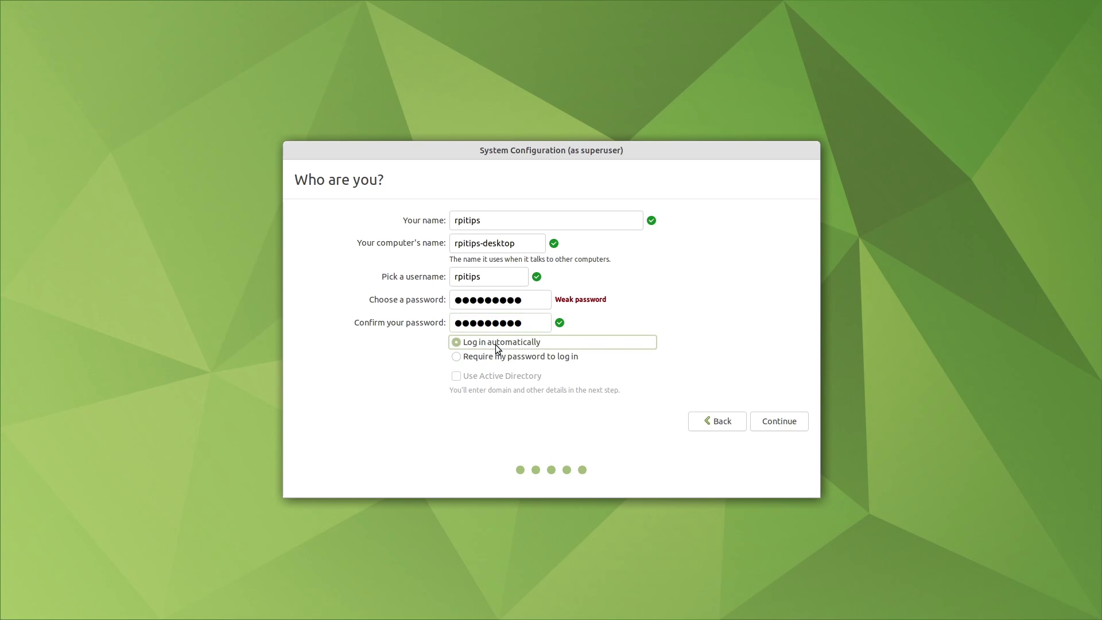
left_click(782, 422)
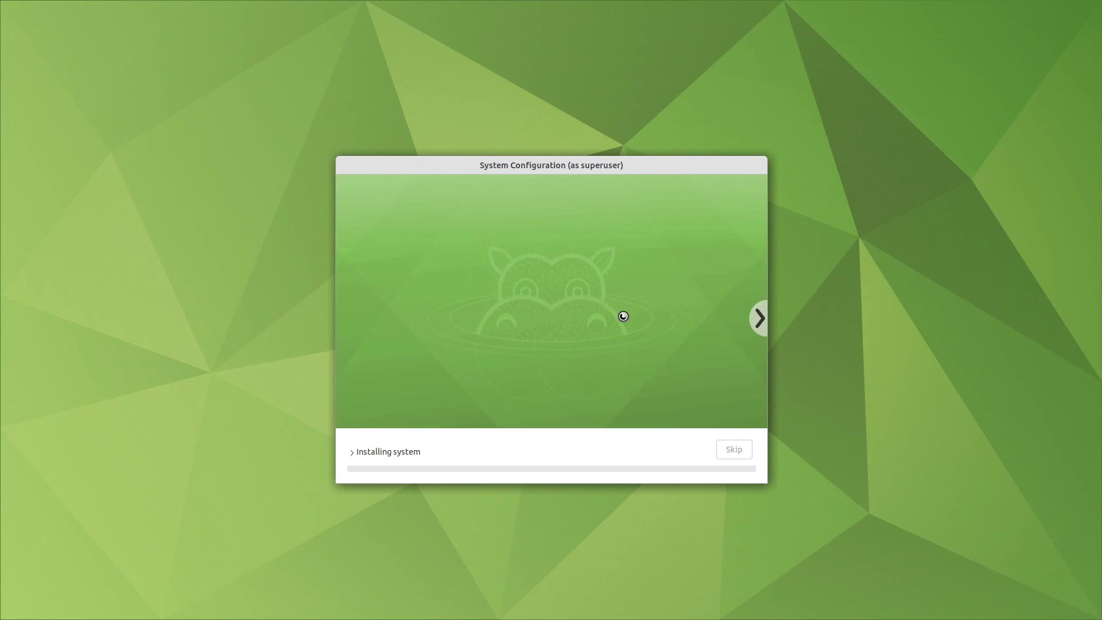
Page through the installer's introduction slides while the setup finishes
left_click(760, 330)
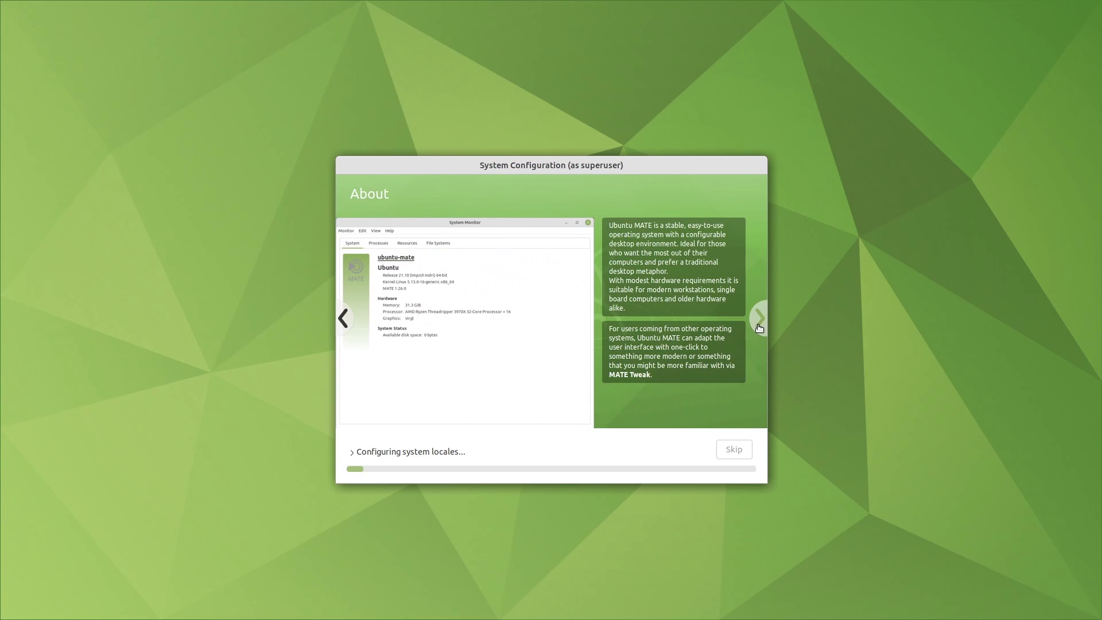
left_click(760, 328)
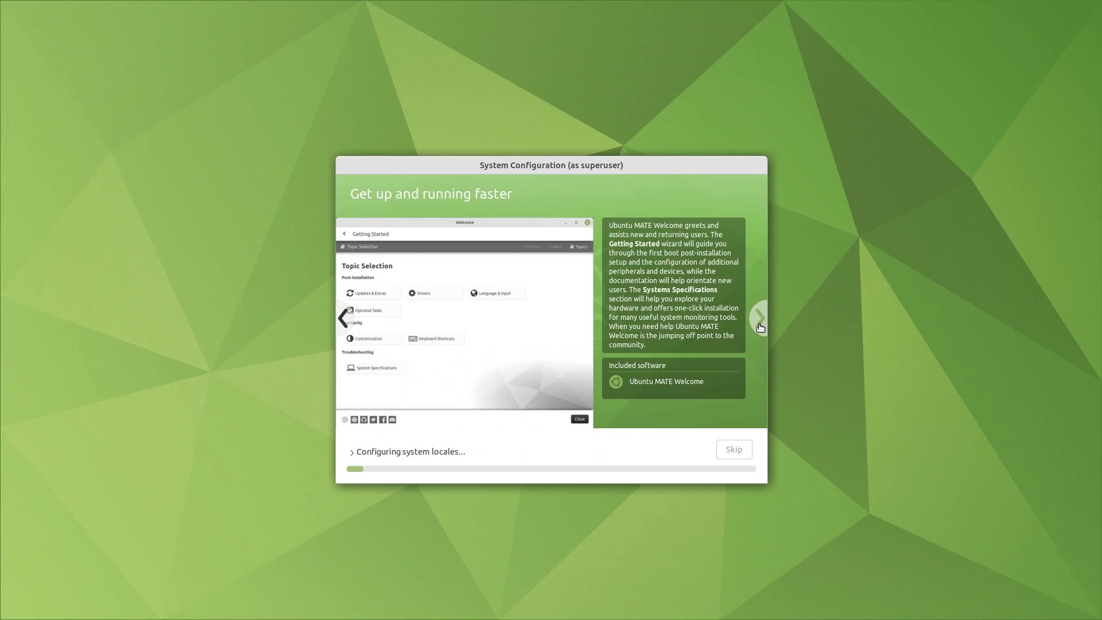
left_click(760, 327)
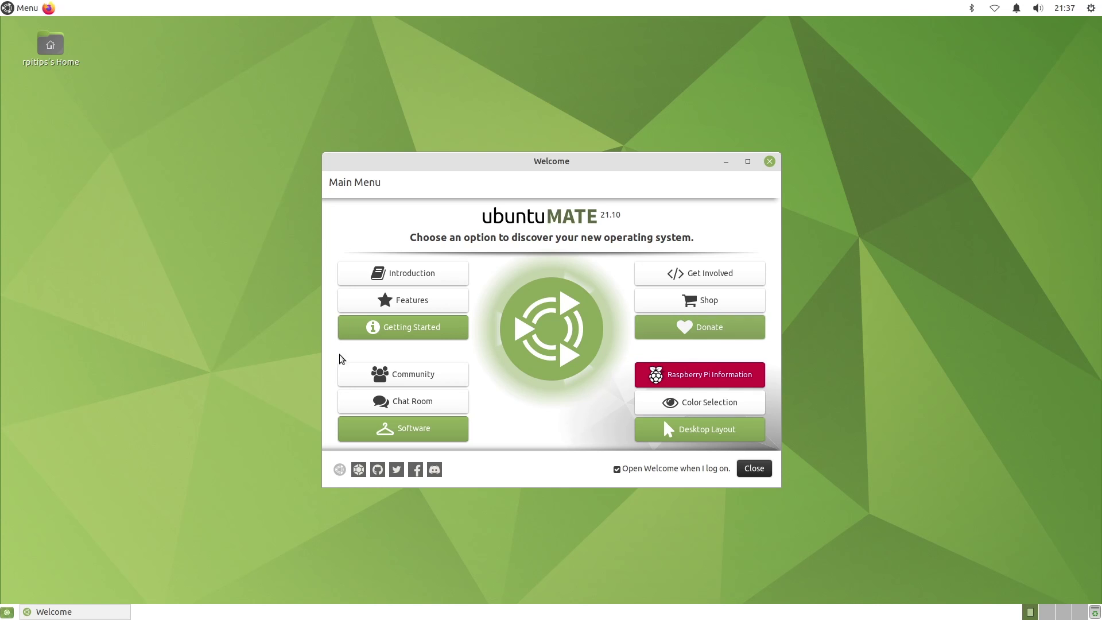
left_click(379, 303)
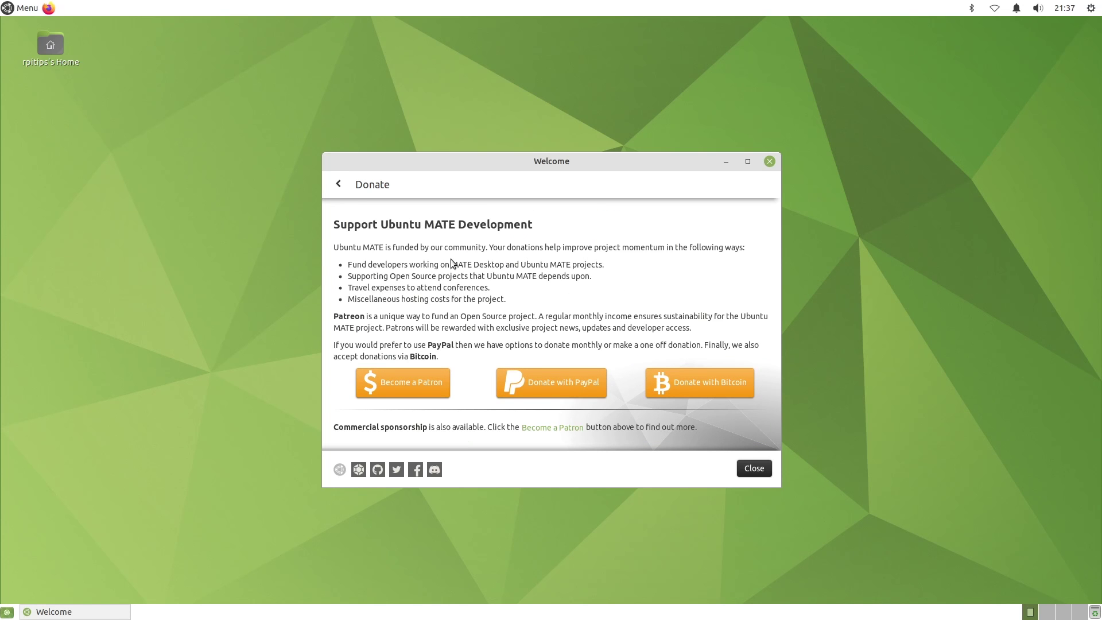
left_click(339, 184)
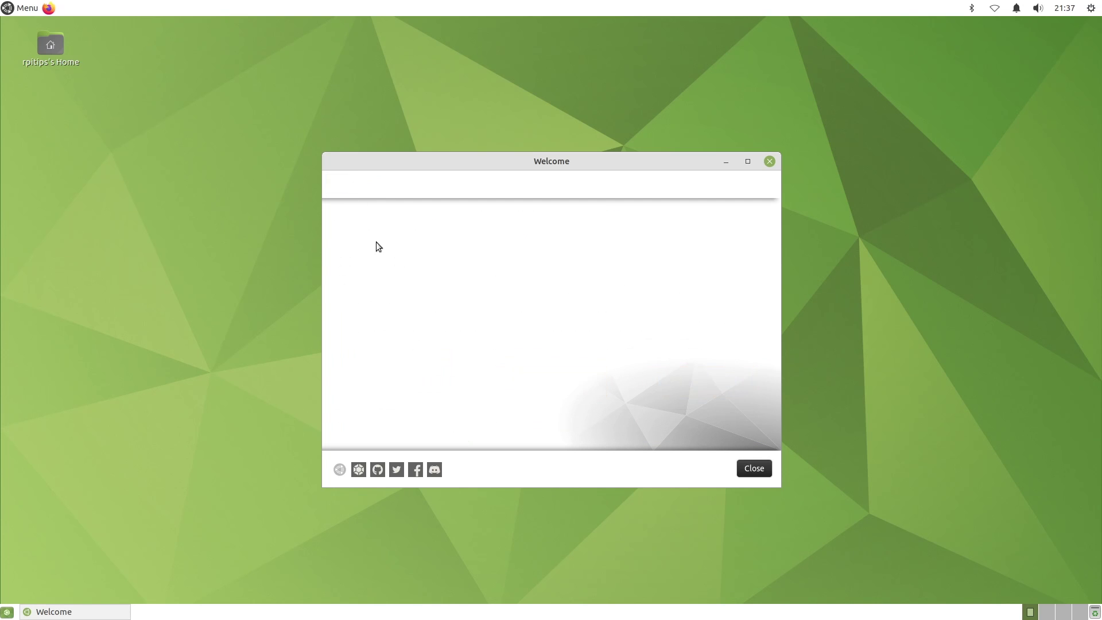
left_click(404, 296)
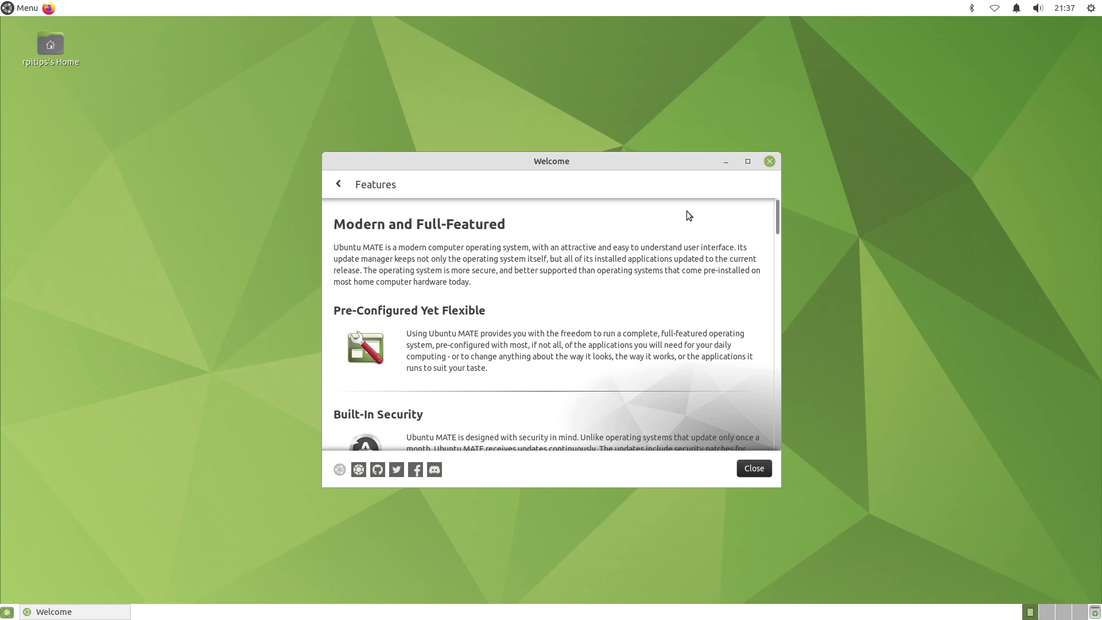
scroll(776, 224, "down", 10)
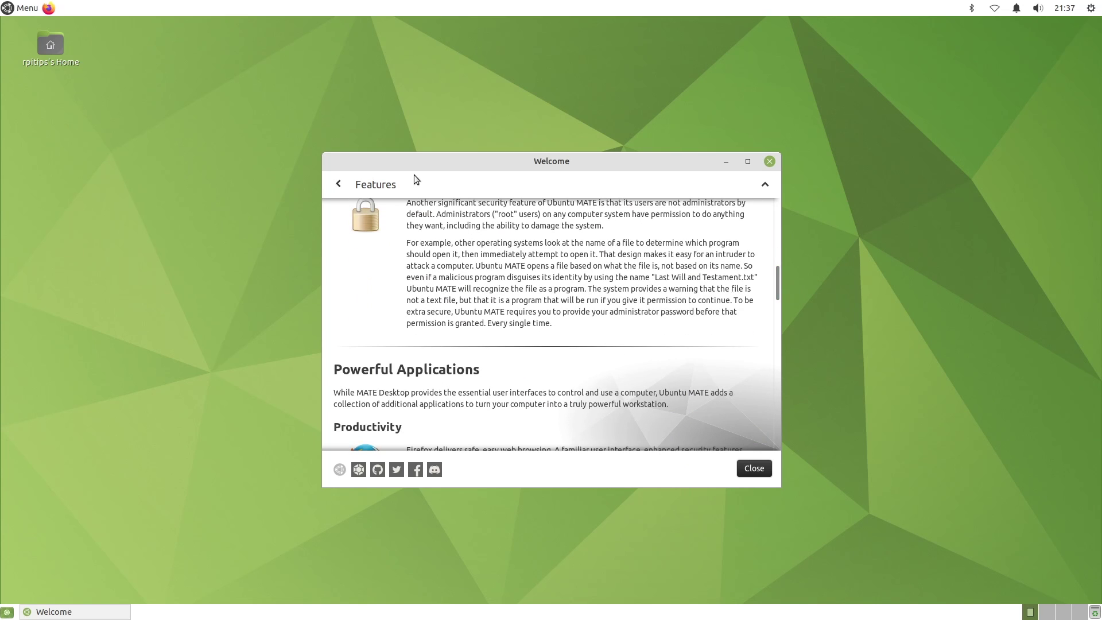
left_click(339, 184)
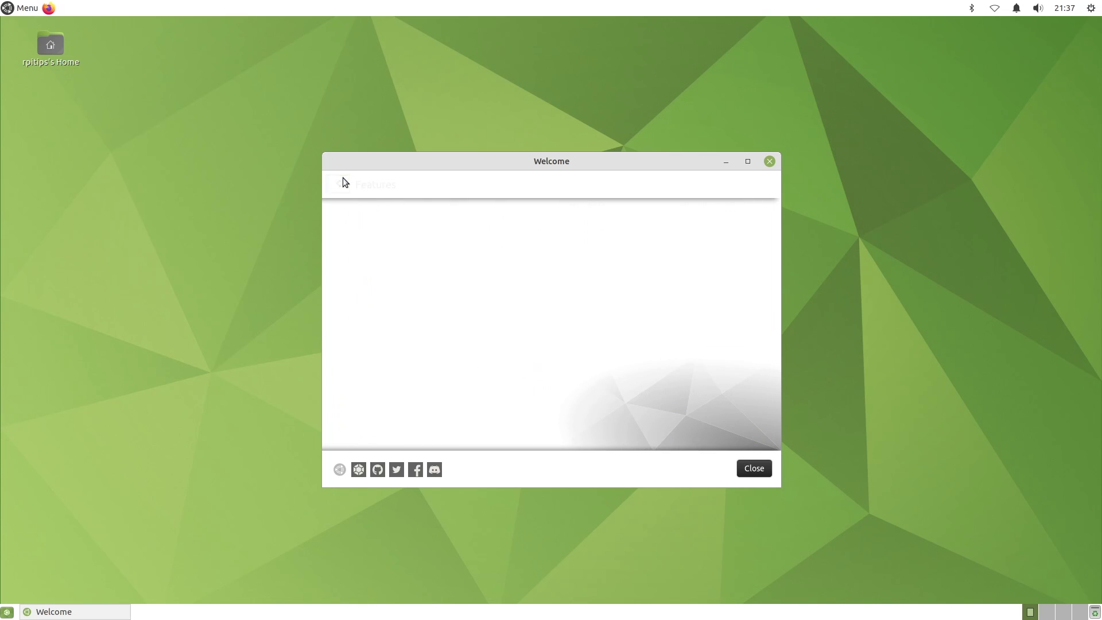